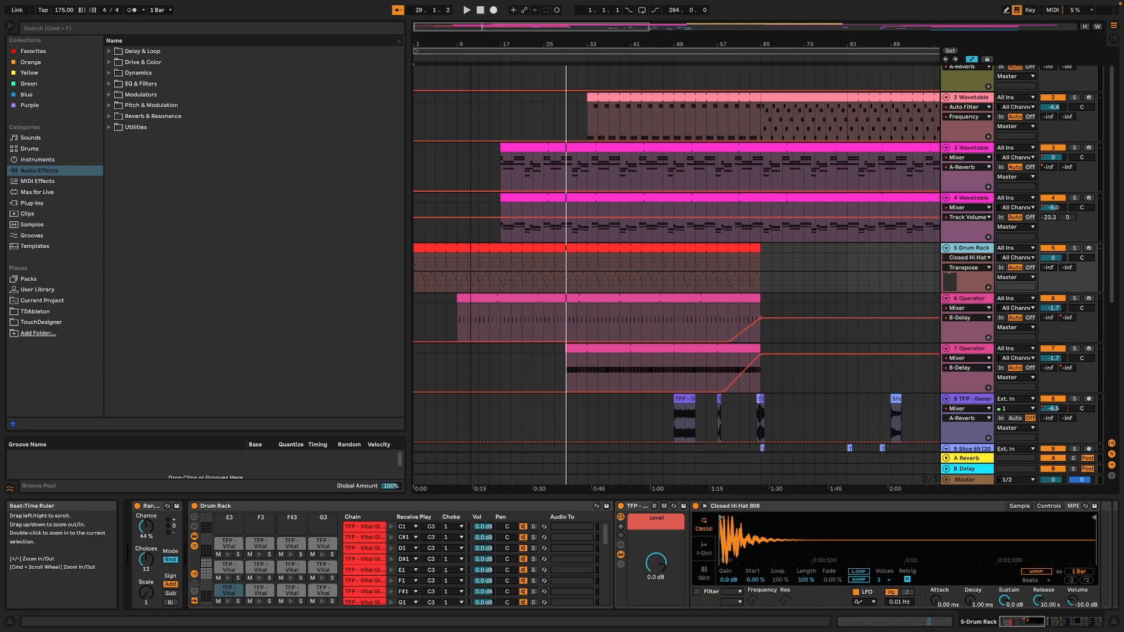
Examine the set's whole arrangement from the upper tracks to the lower slice tracks, including the opening drum, Wavetable and Operator entries
key("w")
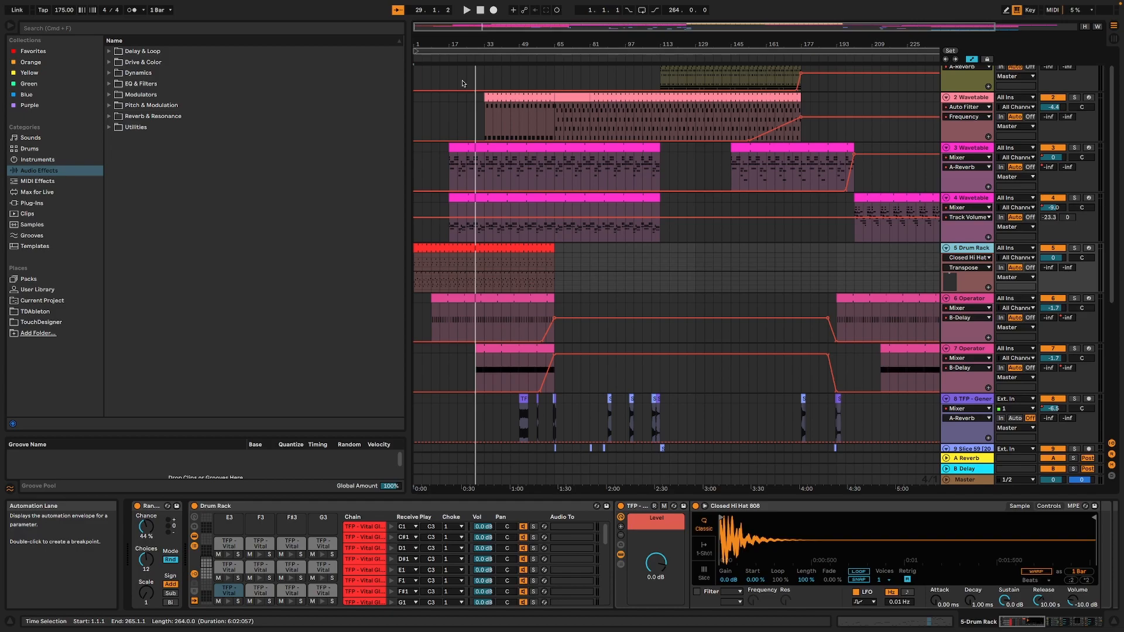
scroll(463, 84, "up", 1)
scroll(585, 176, "down", 6)
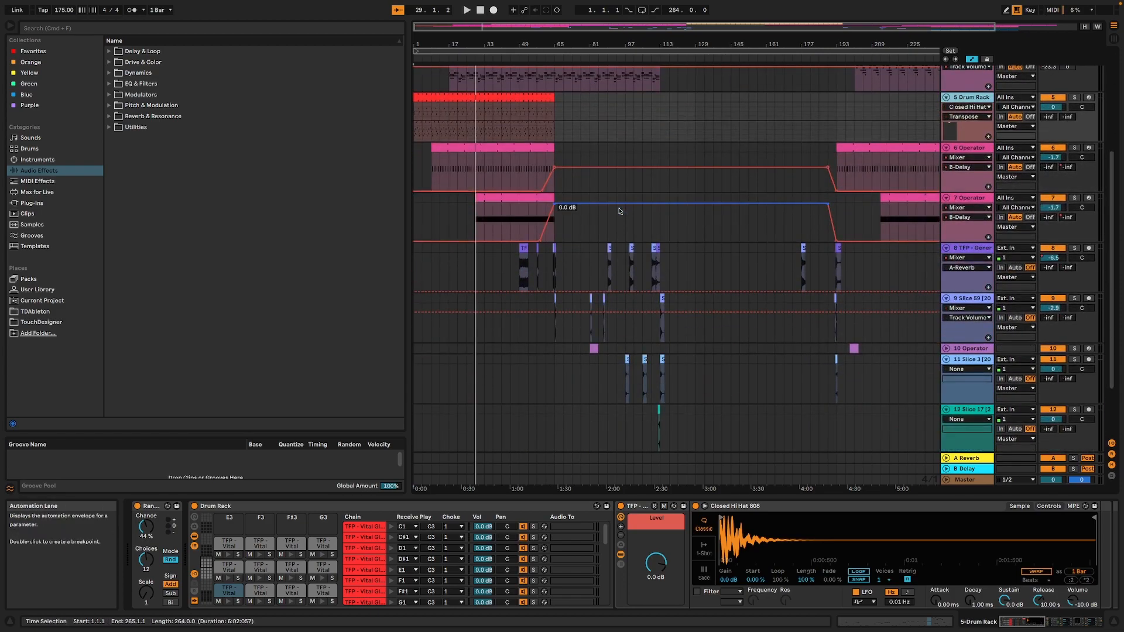
scroll(620, 211, "up", 5)
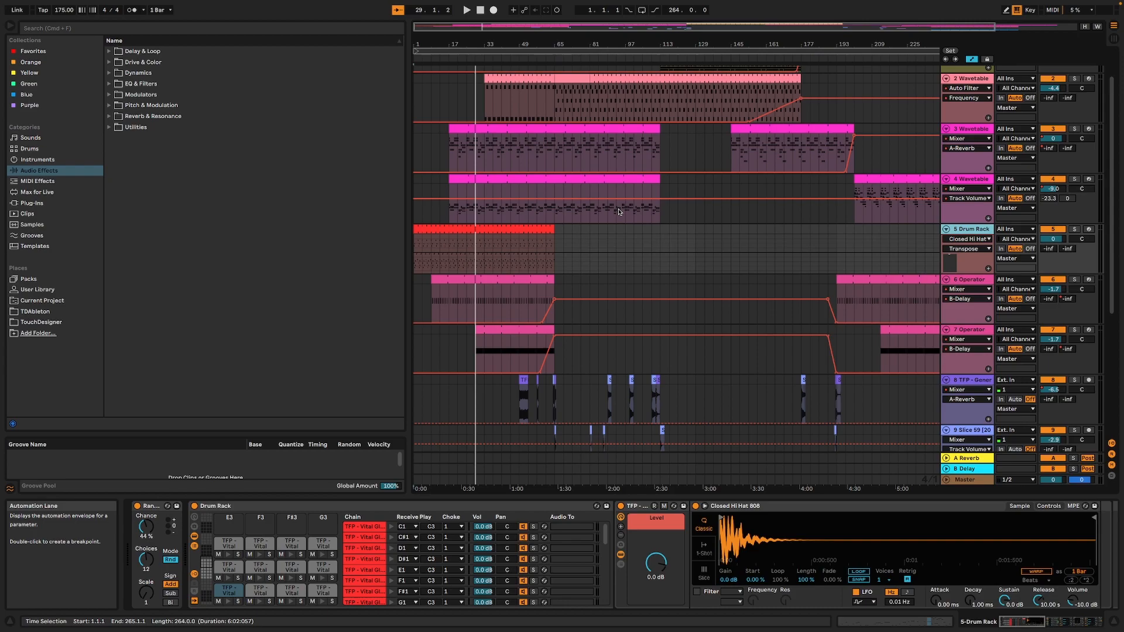
scroll(578, 293, "up", 2)
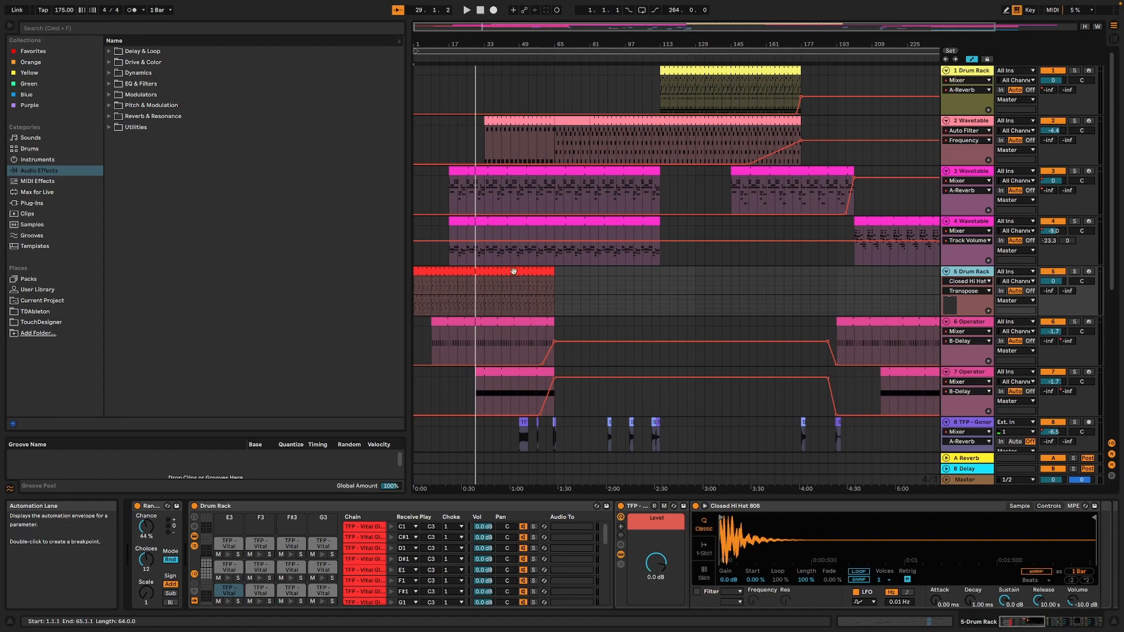
left_click_drag(427, 43, 427, 117)
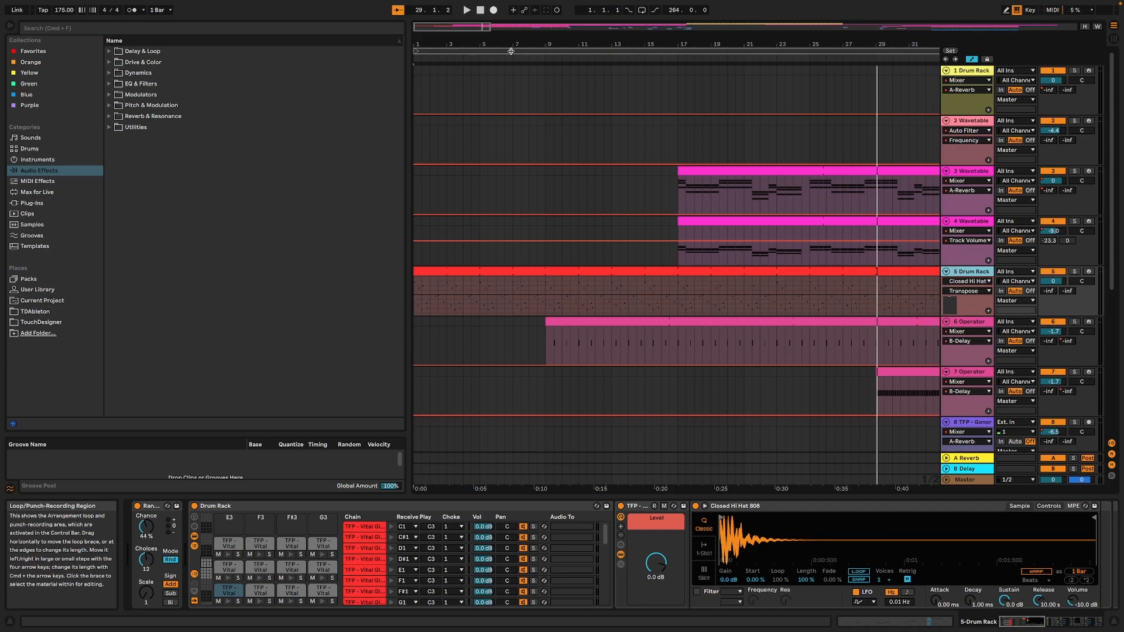
left_click_drag(511, 51, 511, 32)
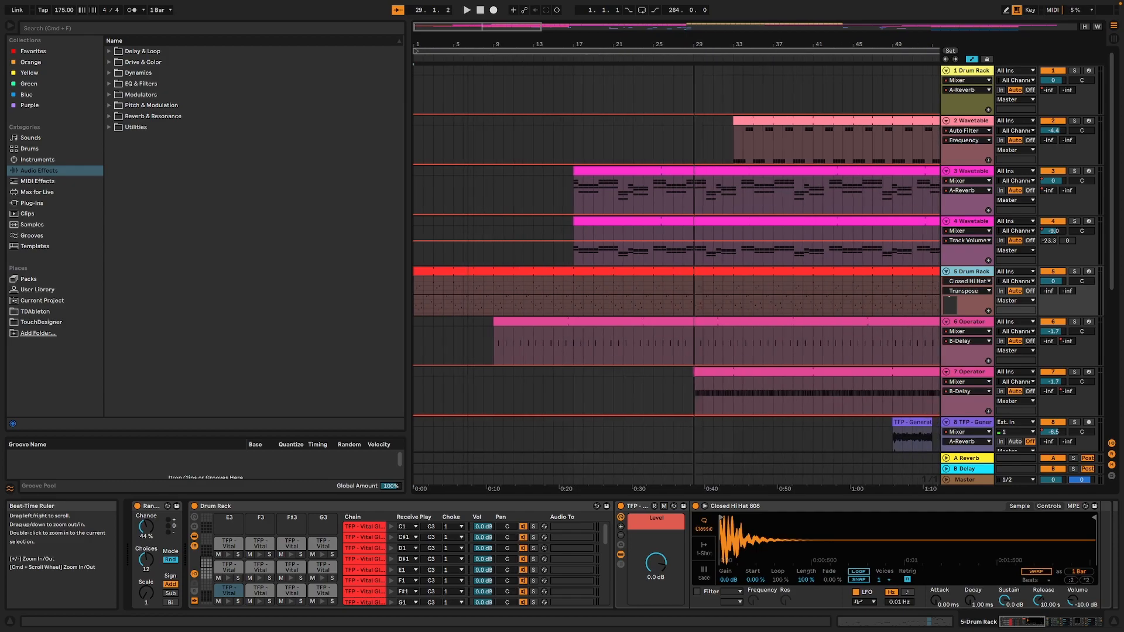
left_click_drag(505, 43, 559, 111)
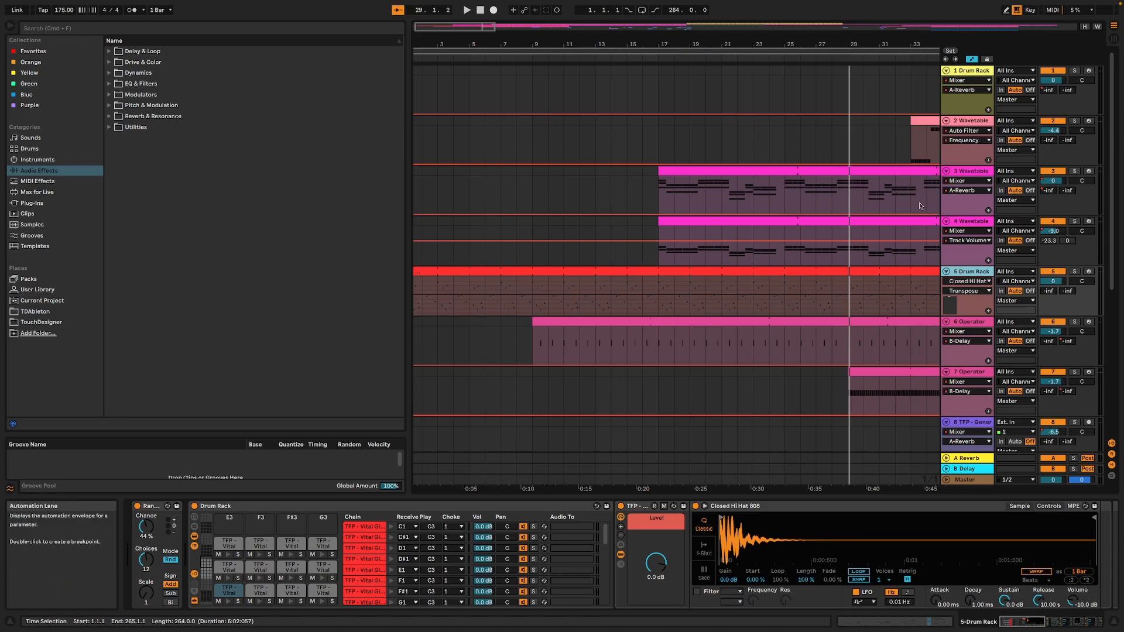
Show the device chain of the 4 Wavetable track through to its Beat Repeat effect
left_click(957, 245)
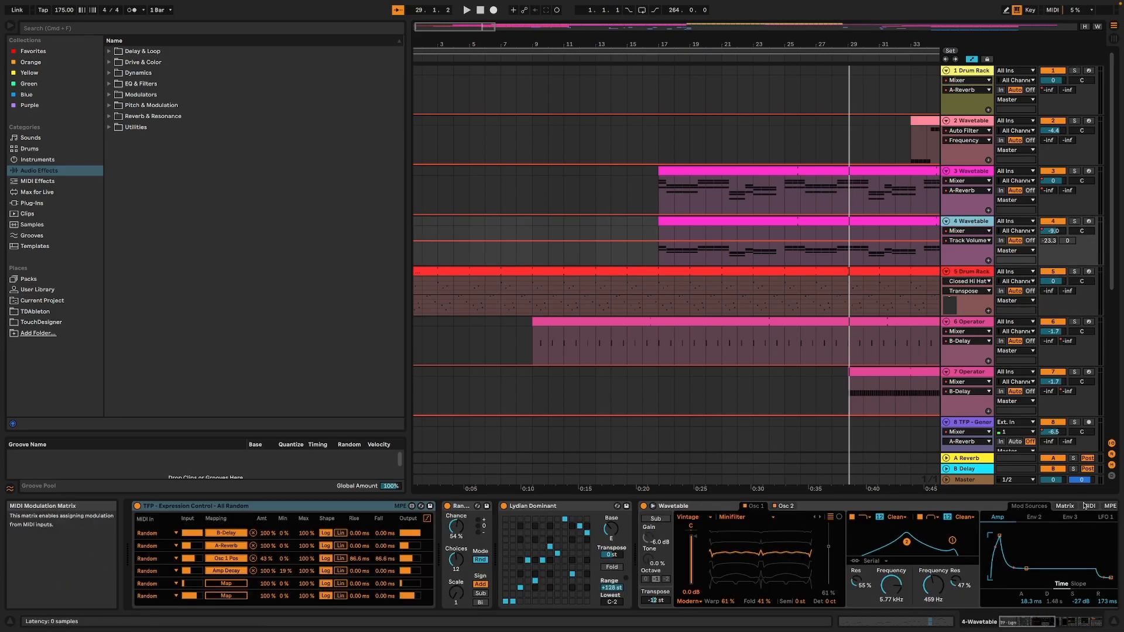
left_click(1069, 620)
left_click_drag(1069, 621, 1079, 618)
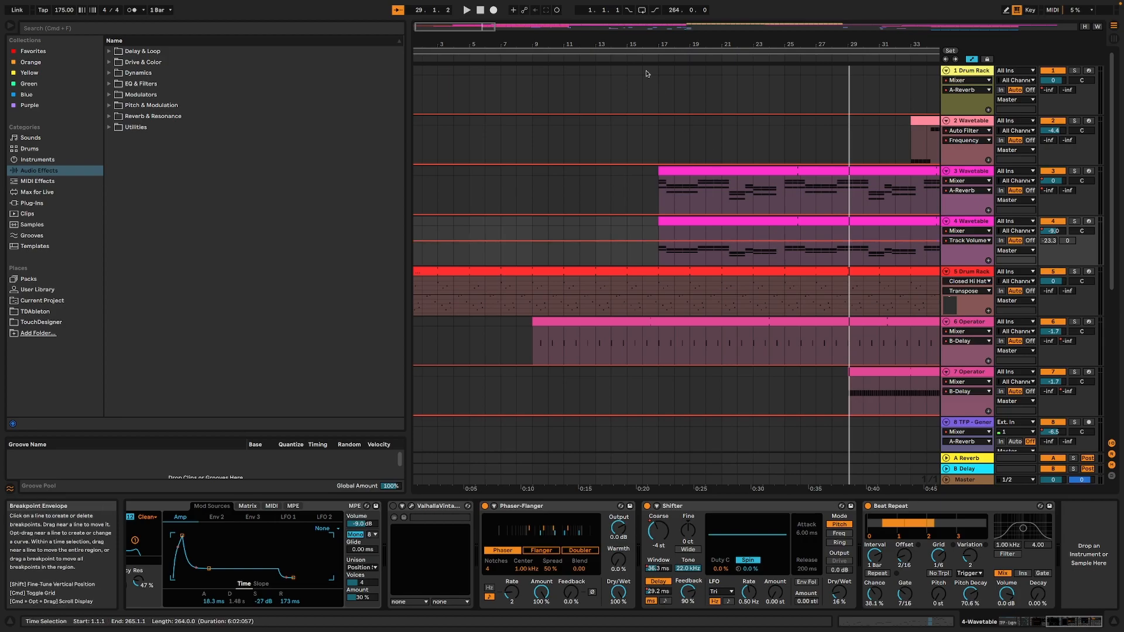
Examine how clips and automation are laid out across the whole arrangement, down to the lower slice tracks
left_click_drag(428, 44, 427, 14)
left_click(502, 172)
key("super+a")
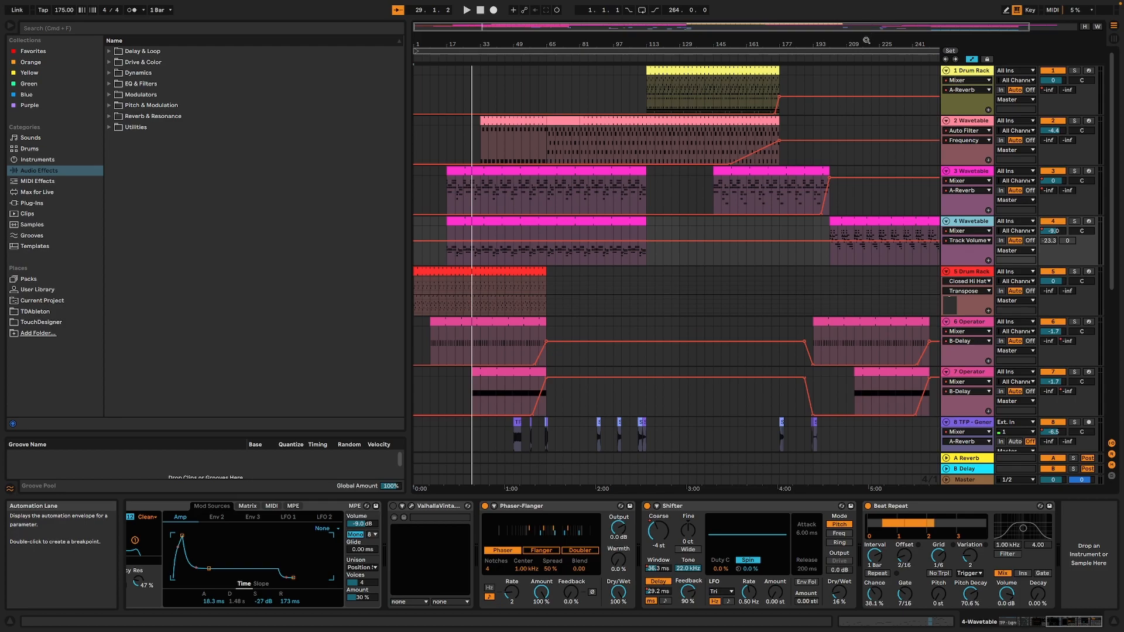
scroll(922, 50, "right", 3)
scroll(923, 49, "left", 3)
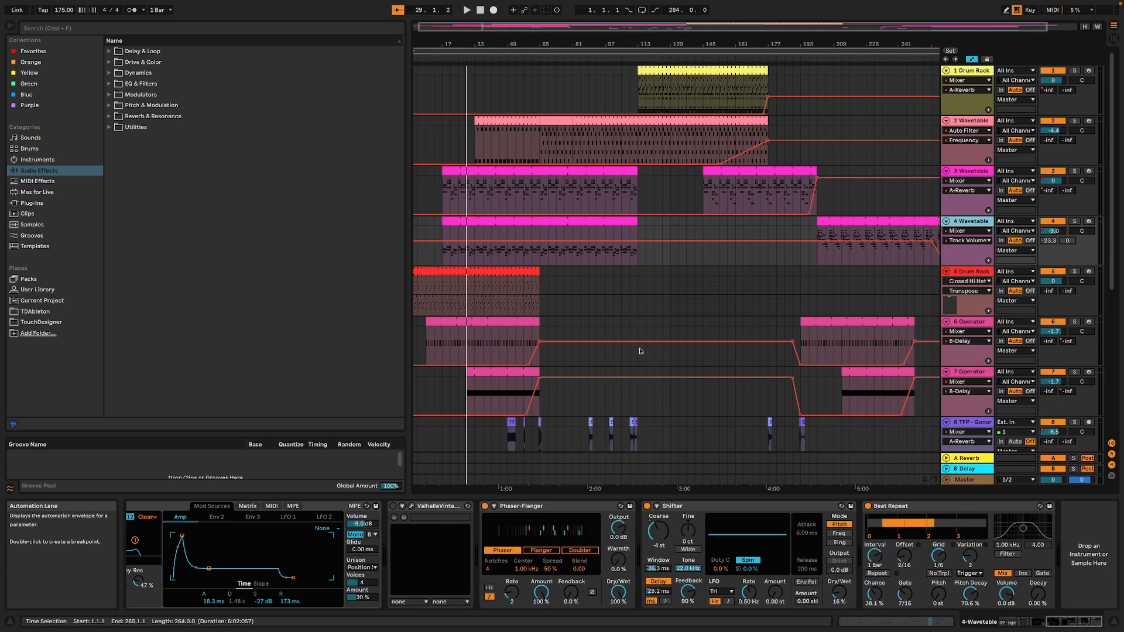
scroll(641, 351, "down", 4)
scroll(632, 398, "down", 2)
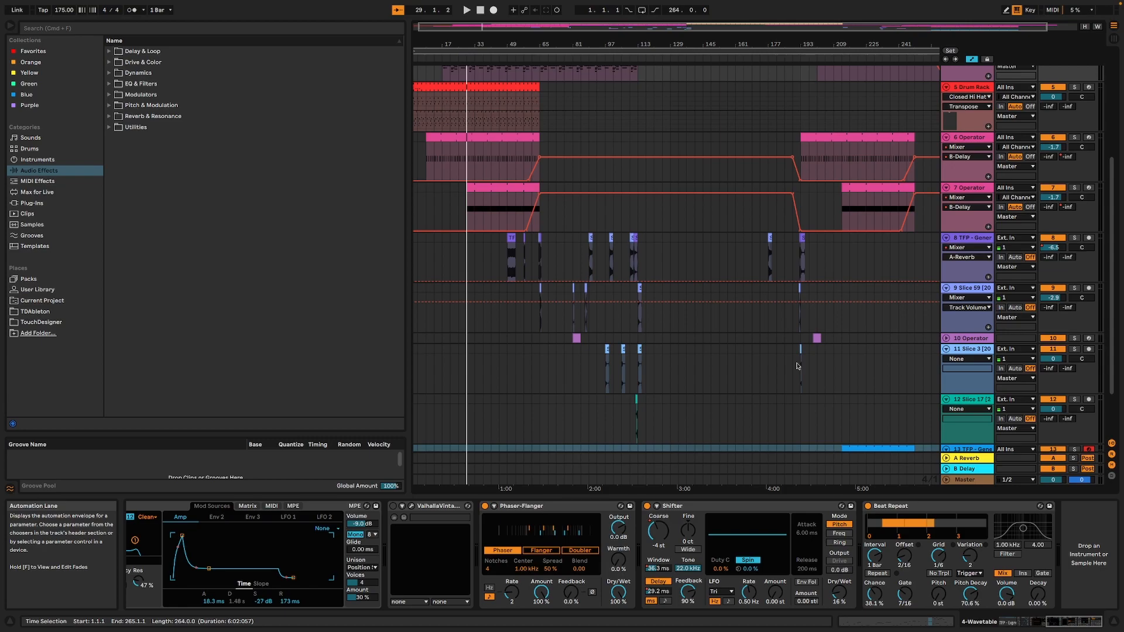
scroll(526, 236, "up", 4)
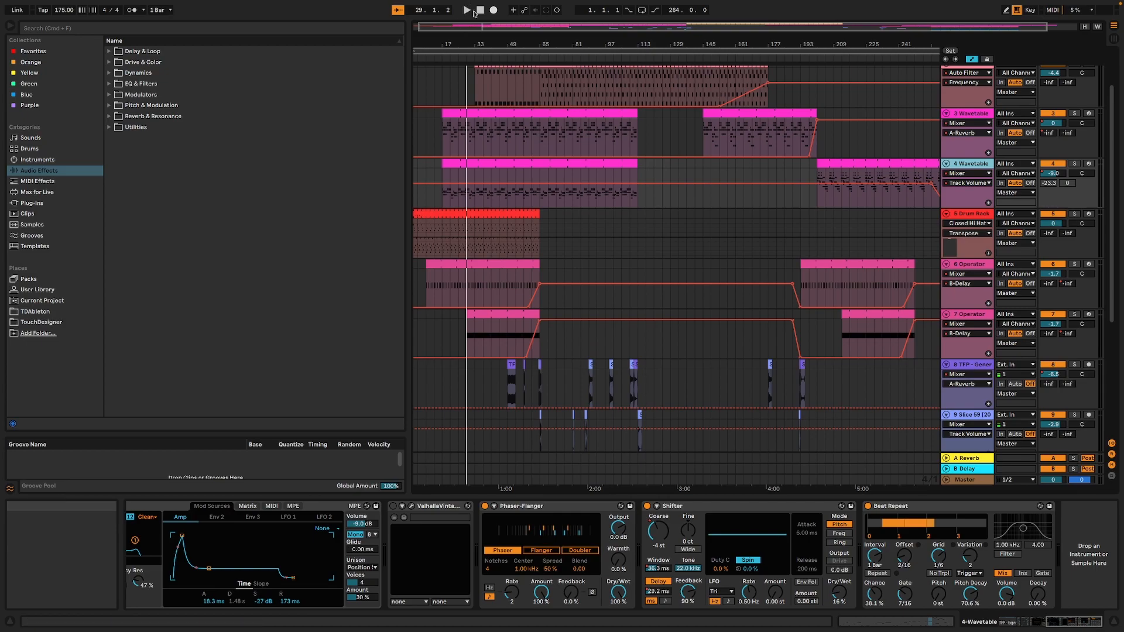
Inspect the transition around bar 65 up close, including the delay send ramps, and return to the full arrangement overview
left_click_drag(494, 42, 307, 87)
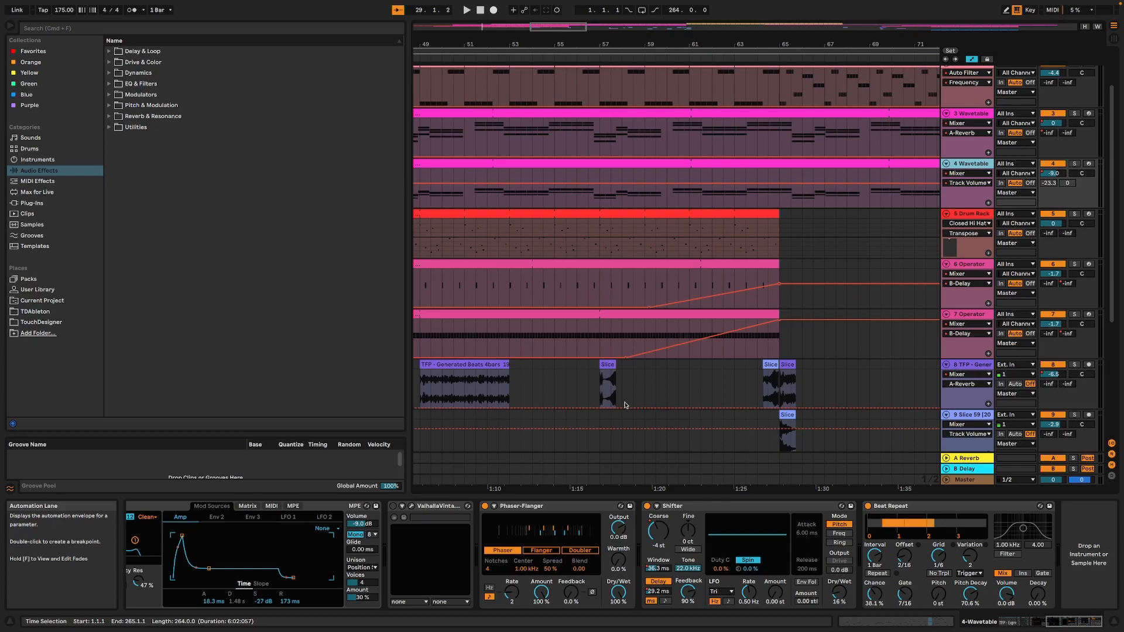
mouse_move(783, 44)
left_mouse_down()
mouse_move(773, 27)
mouse_move(772, 44)
left_mouse_up()
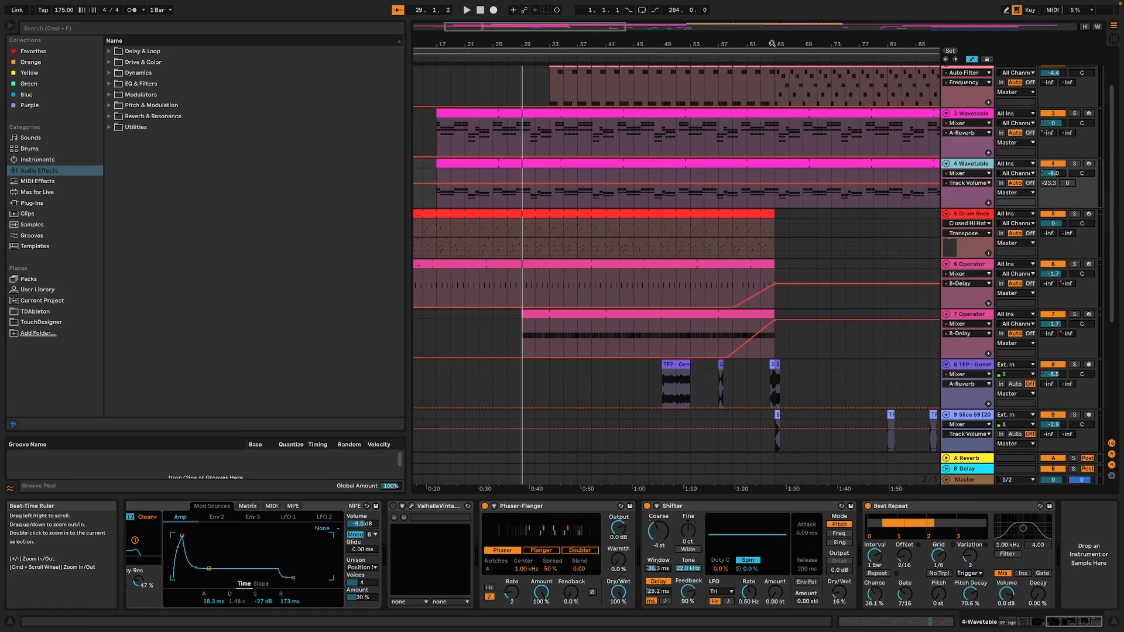
left_click_drag(773, 44, 672, 36)
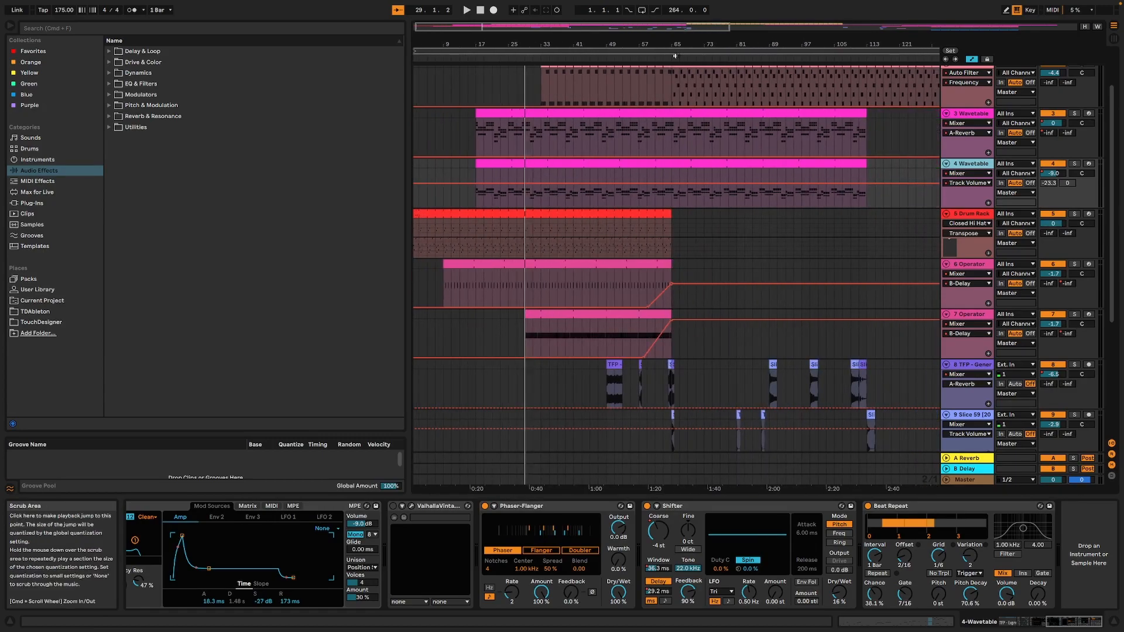
left_click(734, 51)
key("z")
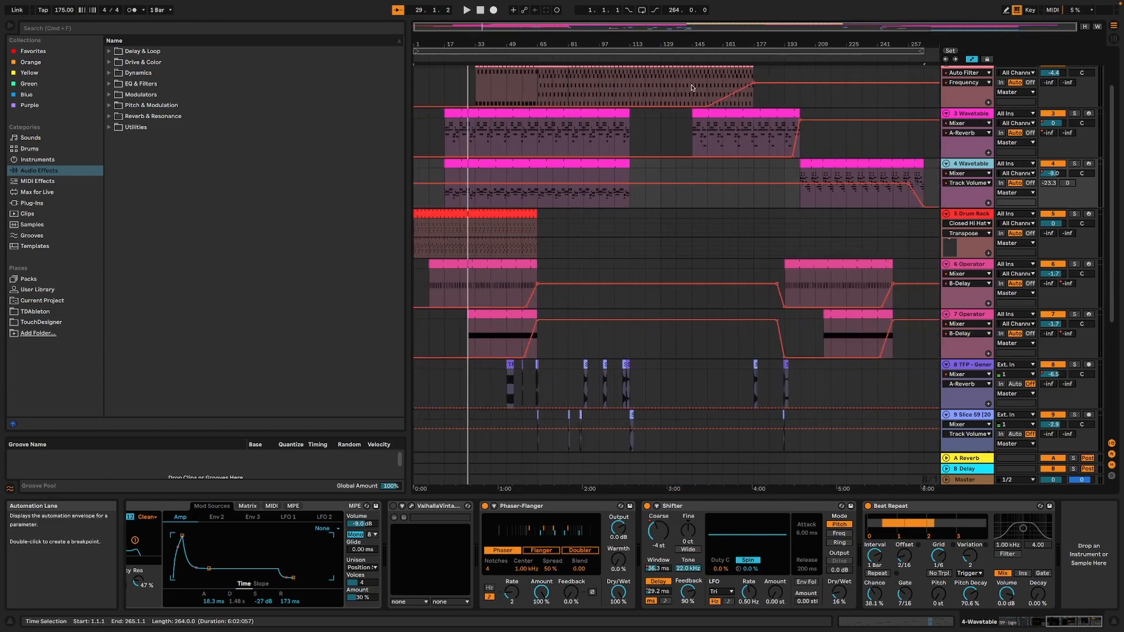
Open 6 Week challenge 8.als from the Project folder directory, discarding the changes to the current set
mouse_move(164, 3)
left_click(54, 4)
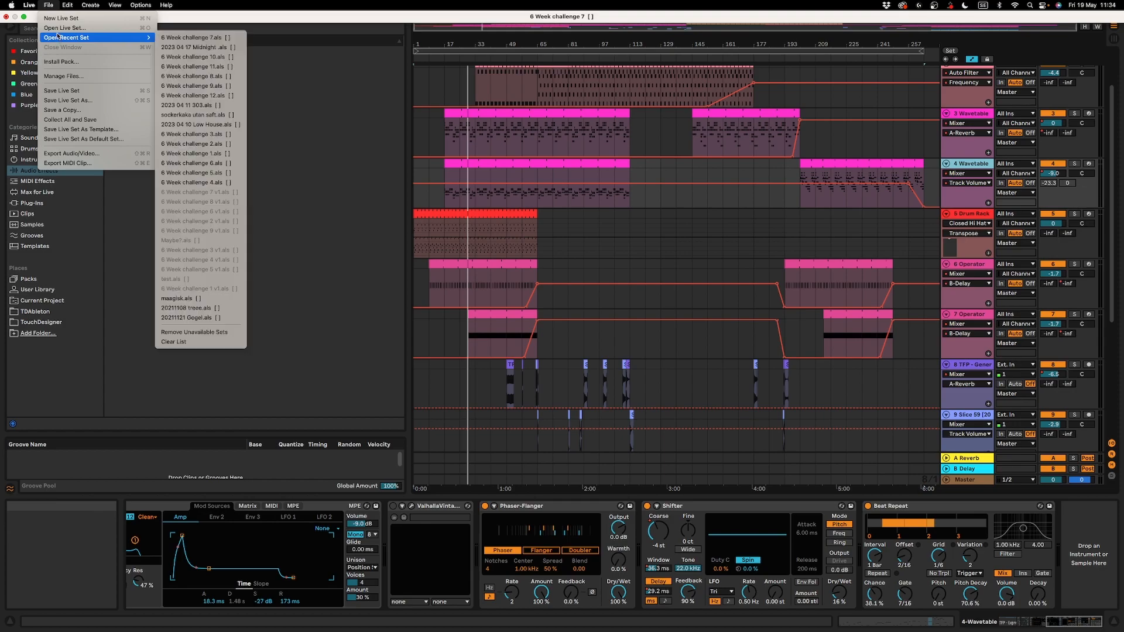
left_click(508, 207)
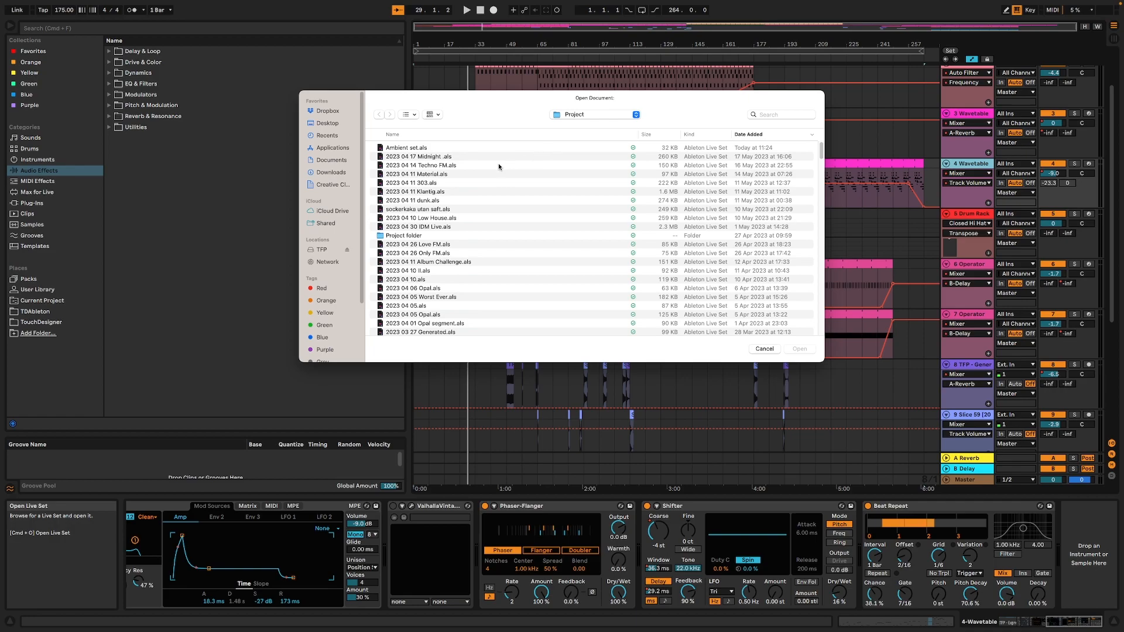
double_click(417, 235)
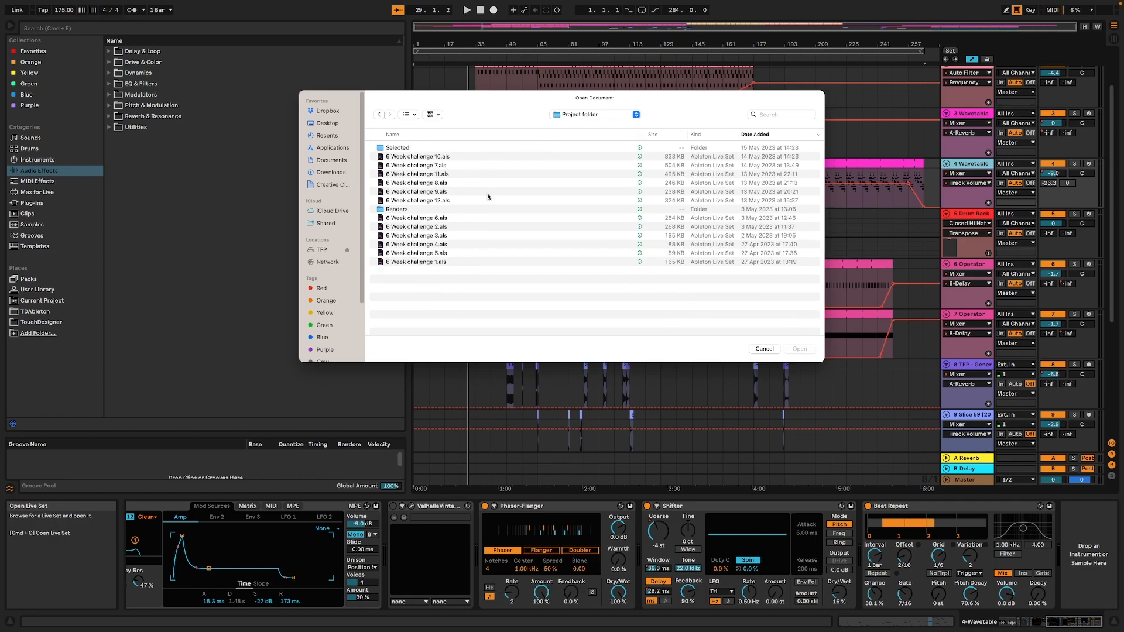
left_click(445, 183)
left_click(797, 349)
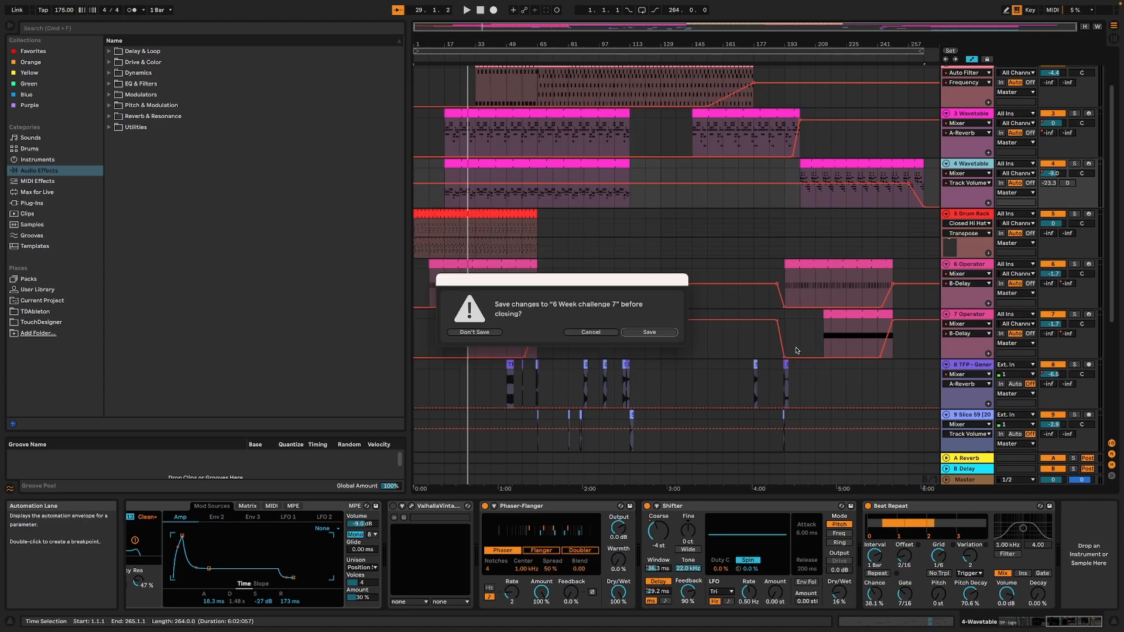
left_click(473, 333)
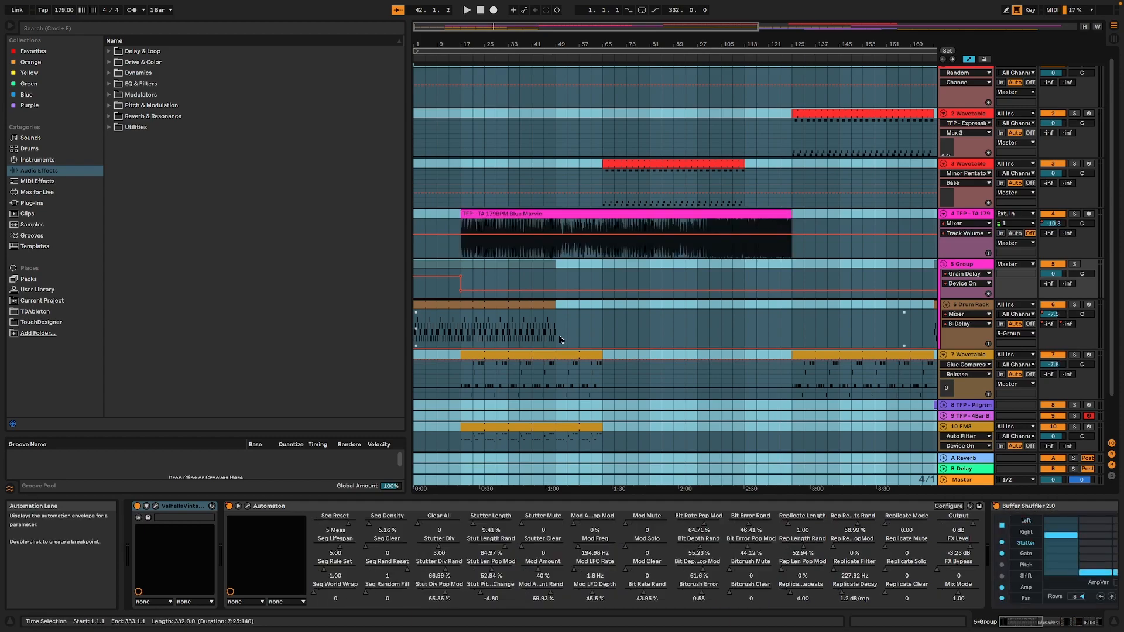
Examine the newly opened set's full arrangement and its opening section, from the FM8 and Wavetable tracks to the drum group
left_click_drag(450, 39, 451, 22)
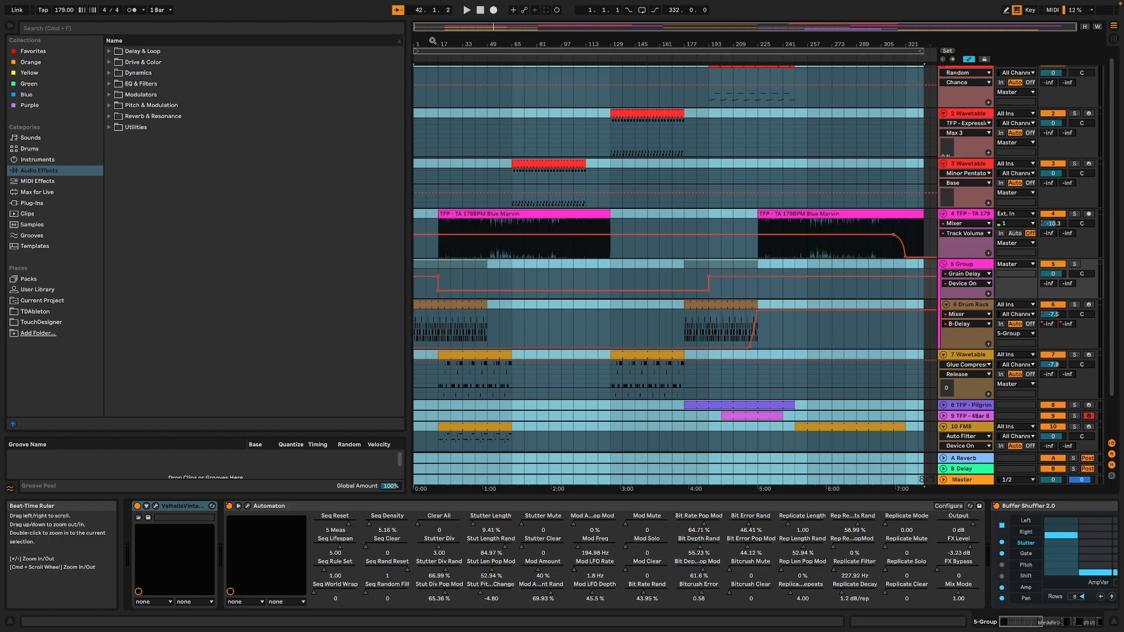
scroll(530, 316, "up", 1)
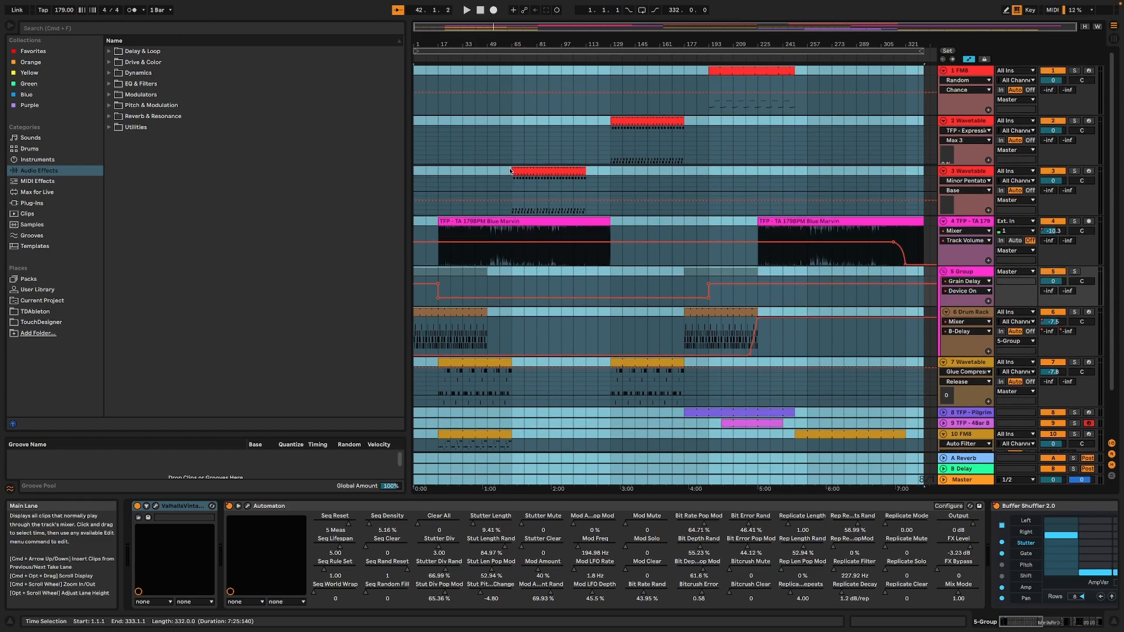
scroll(530, 315, "down", 4)
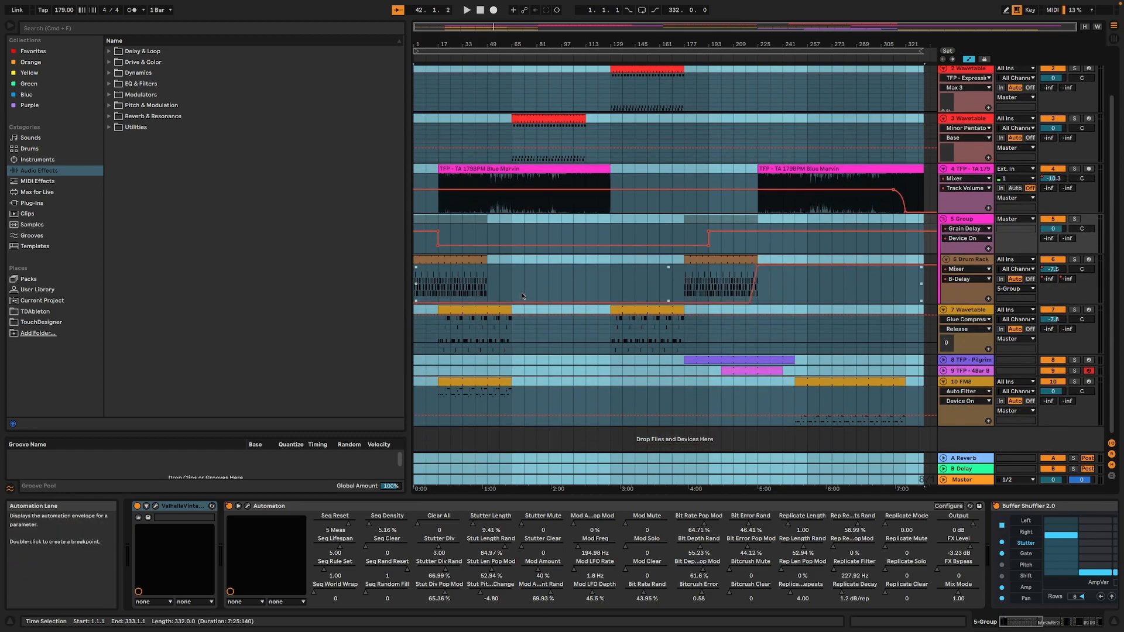
scroll(553, 220, "up", 2)
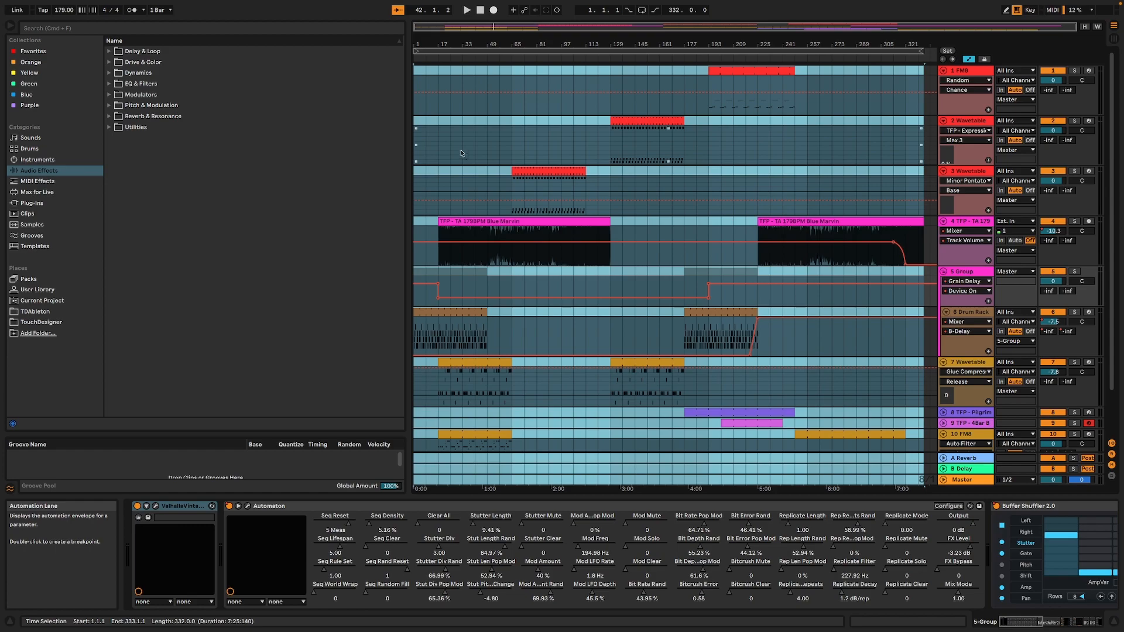
left_click_drag(438, 44, 438, 44)
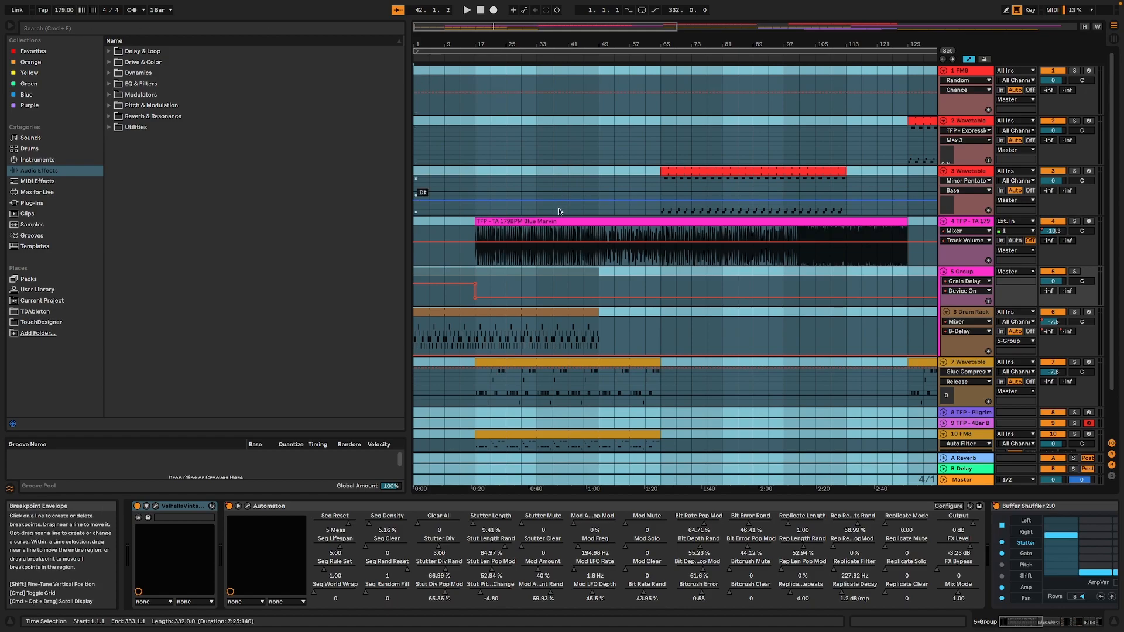
left_click_drag(488, 206, 488, 193)
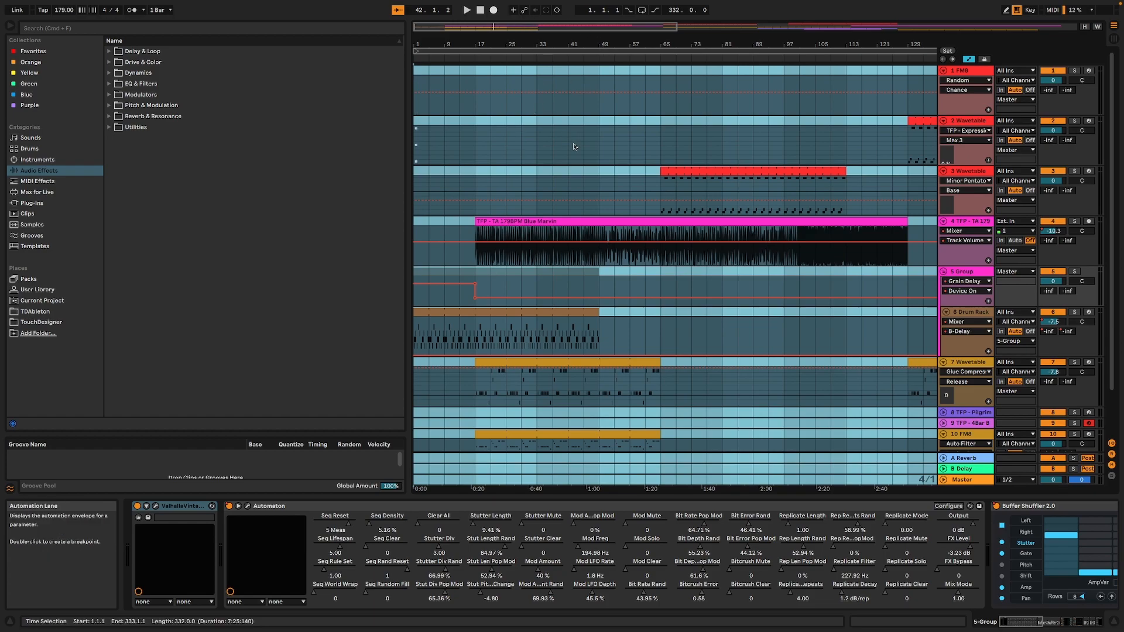
Review the lower tracks and the later sections through to the ending fade-out, returning to the full arrangement overview
scroll(578, 148, "down", 3)
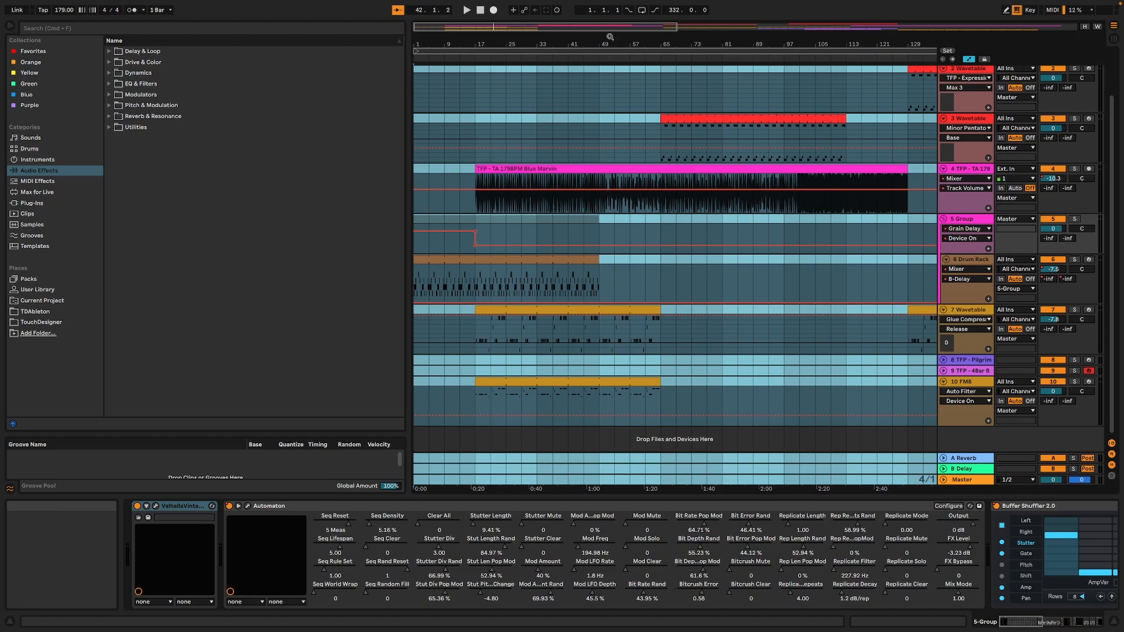
scroll(807, 277, "up", 1)
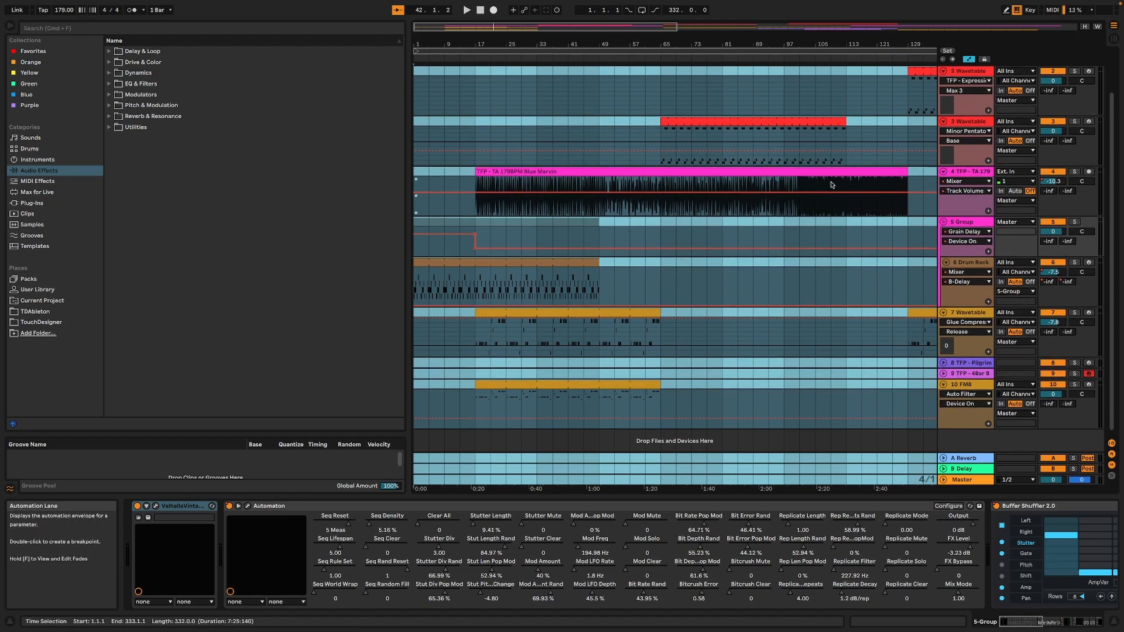
left_click_drag(742, 43, 453, 43)
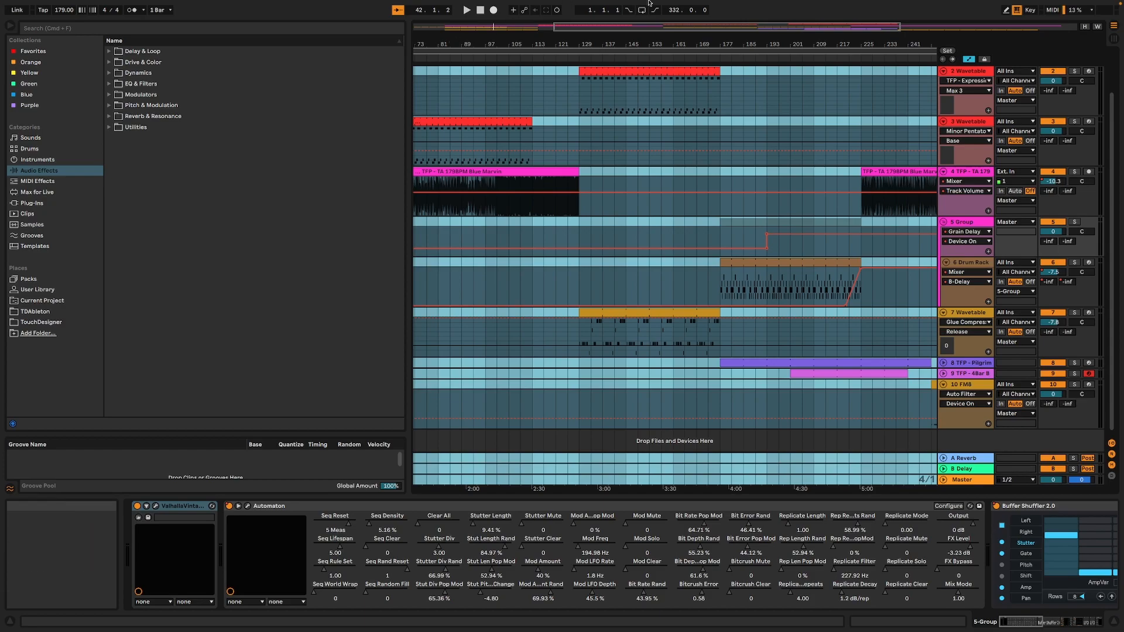
scroll(454, 42, "right", 10)
scroll(514, 41, "right", 7)
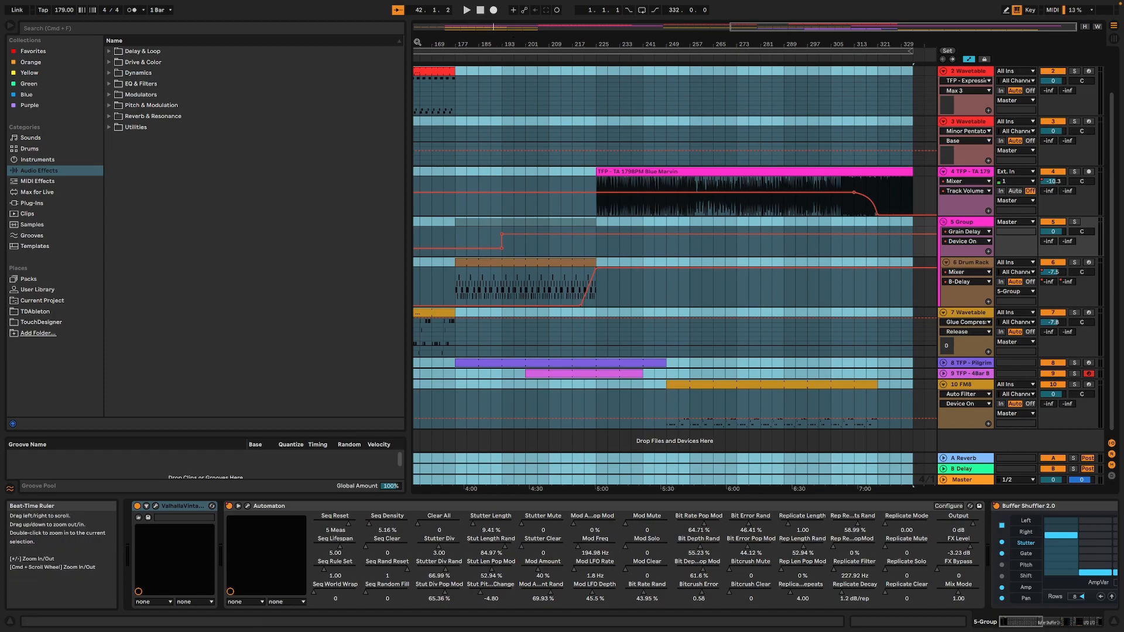
left_click_drag(514, 42, 700, 26)
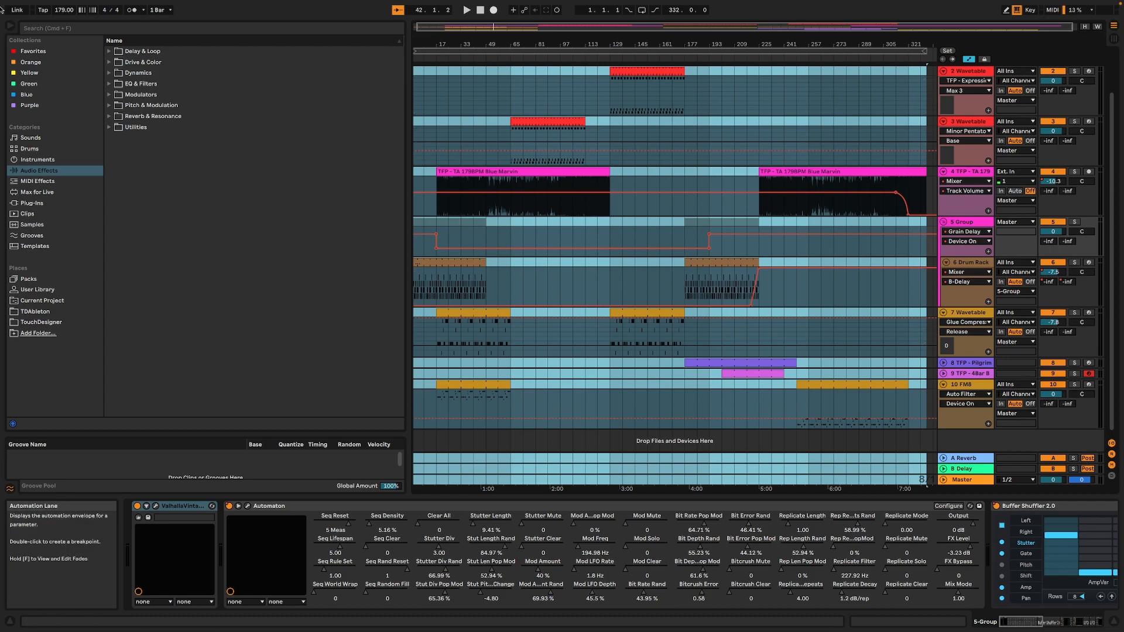
Open 6 Week challenge 9.als from the Project folder directory
left_click(50, 5)
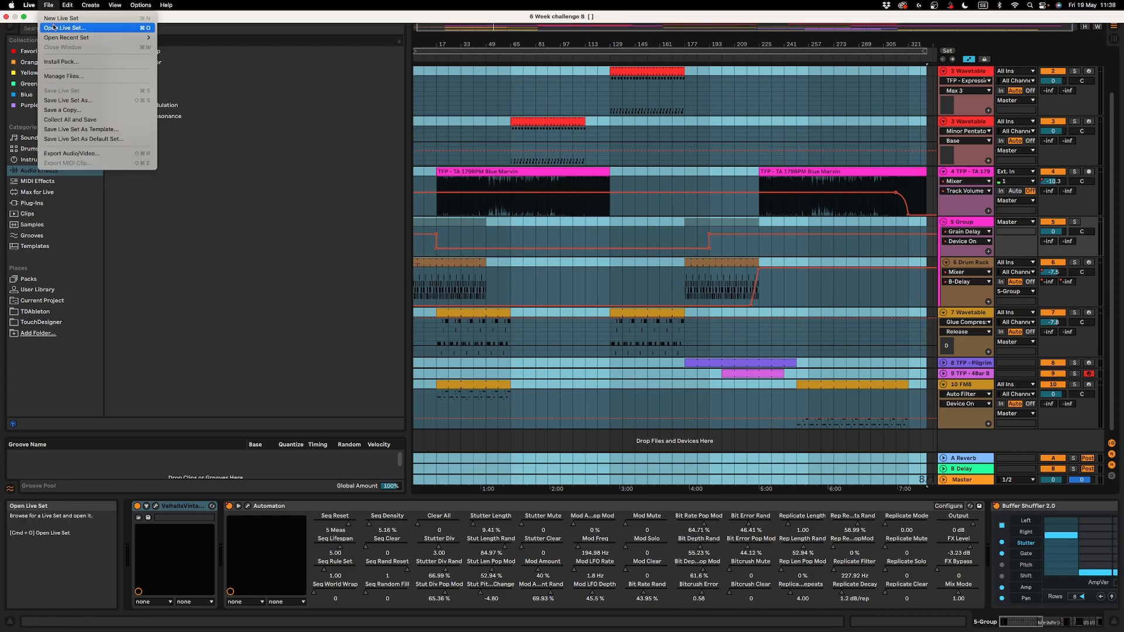
left_click(65, 29)
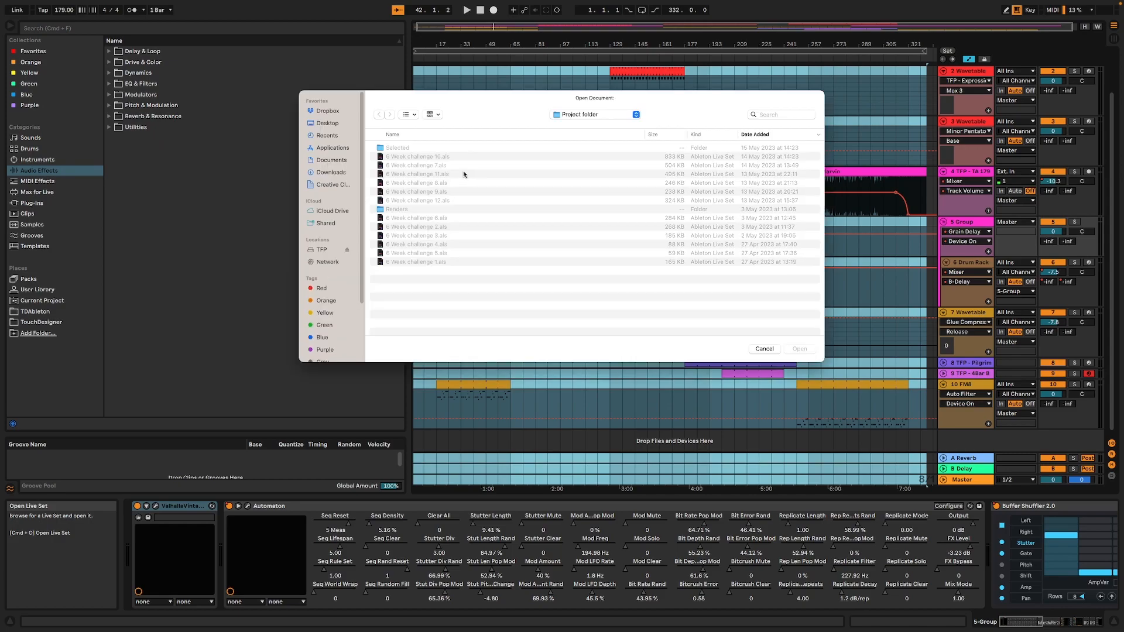
left_click(443, 193)
left_click(800, 349)
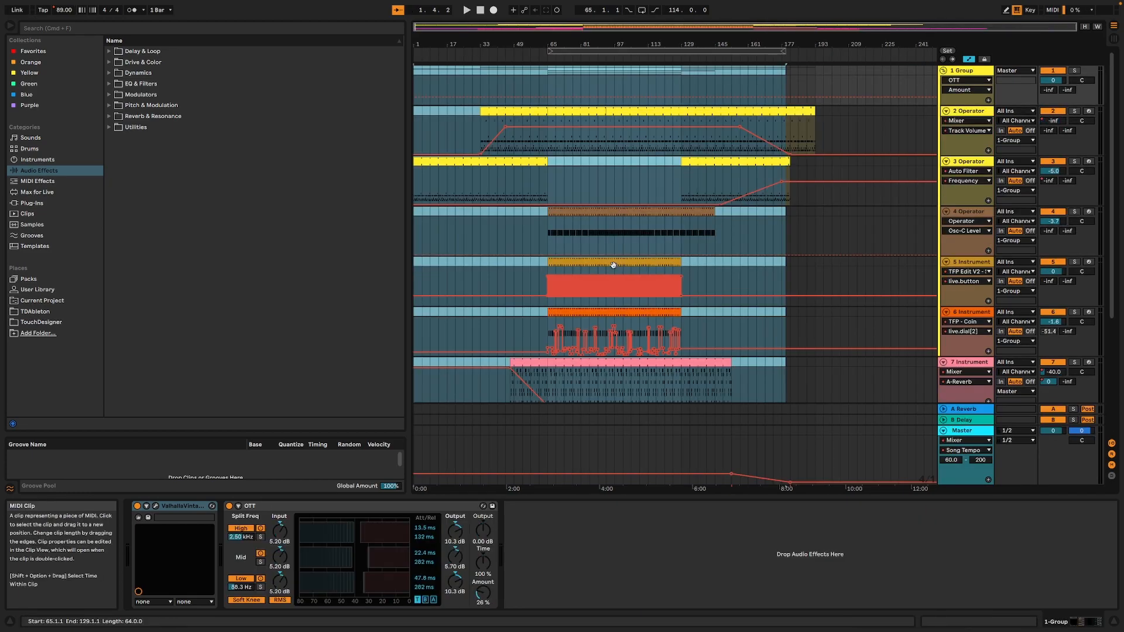
Examine the newly opened set's full arrangement and its build-up to bar 65, including the Operator volume ramp and lower instrument tracks
left_click(479, 269)
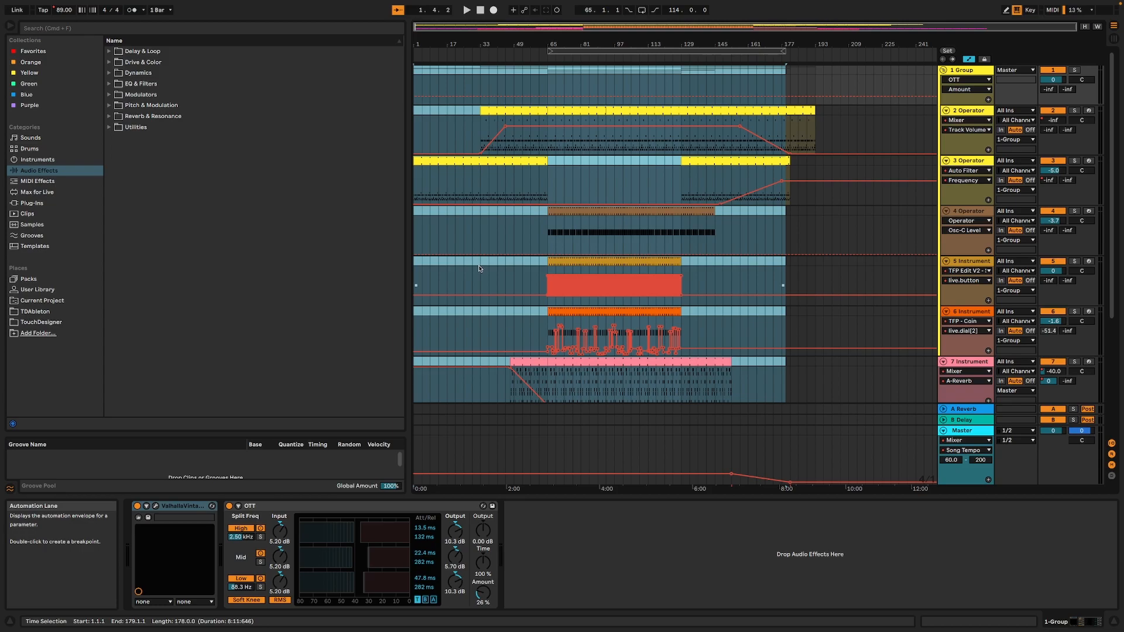
left_click_drag(438, 45, 438, 94)
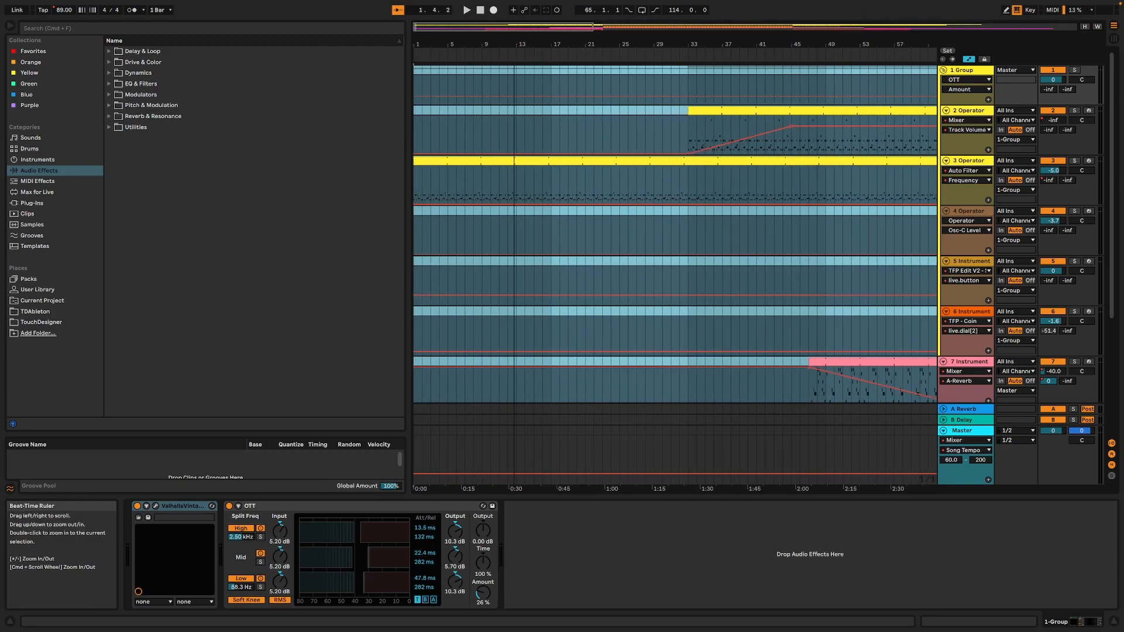
scroll(612, 263, "down", 2)
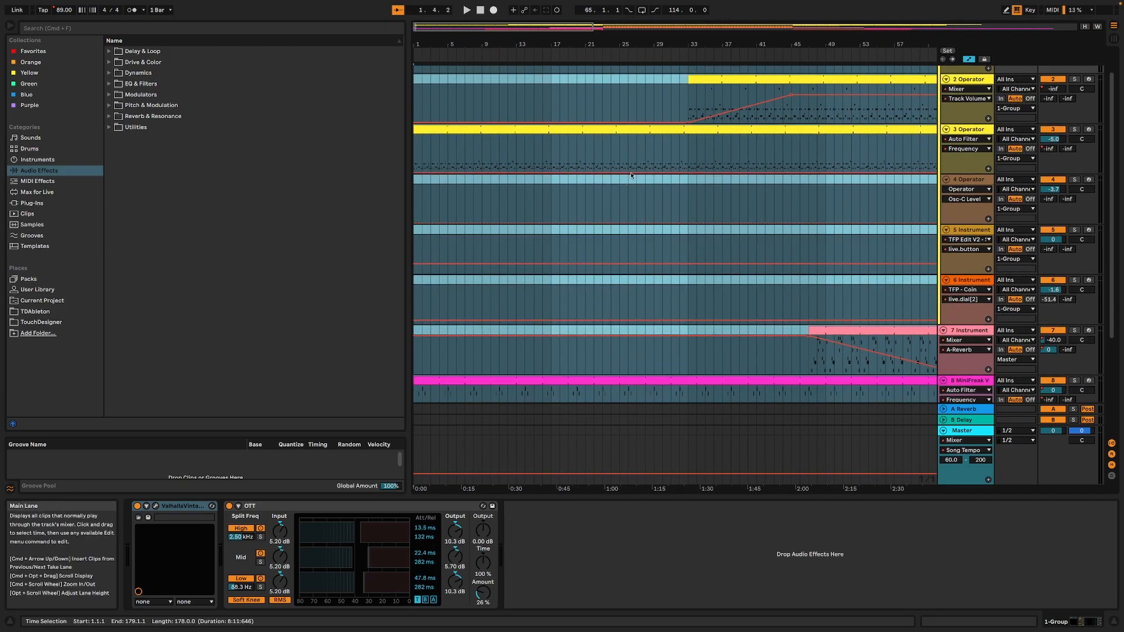
scroll(631, 176, "up", 2)
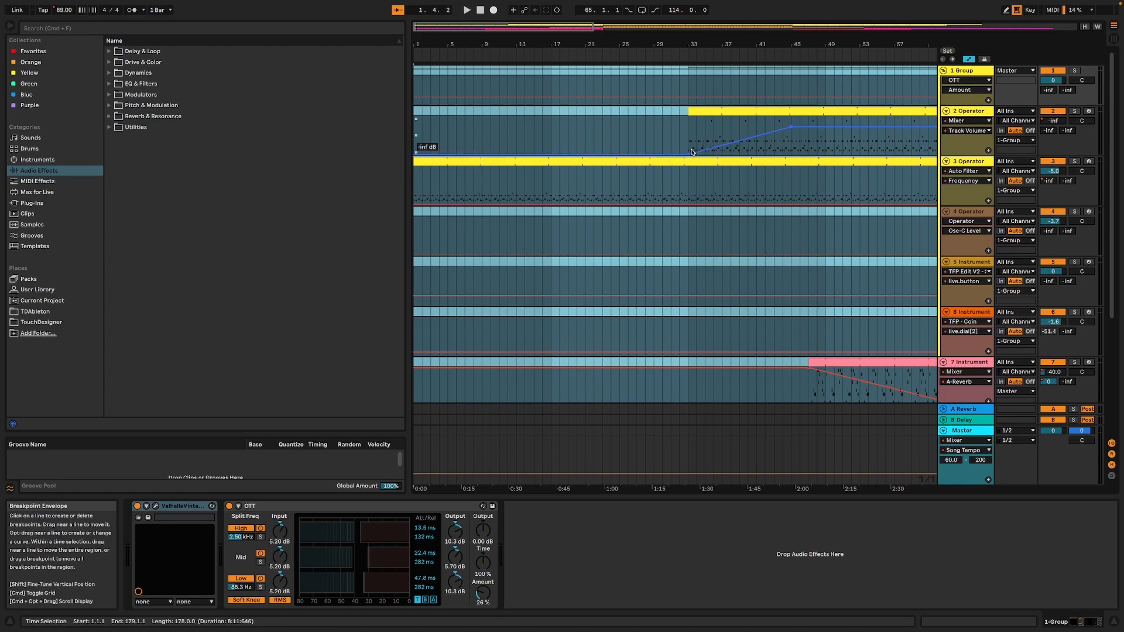
left_click_drag(742, 46, 742, 20)
scroll(595, 183, "down", 2)
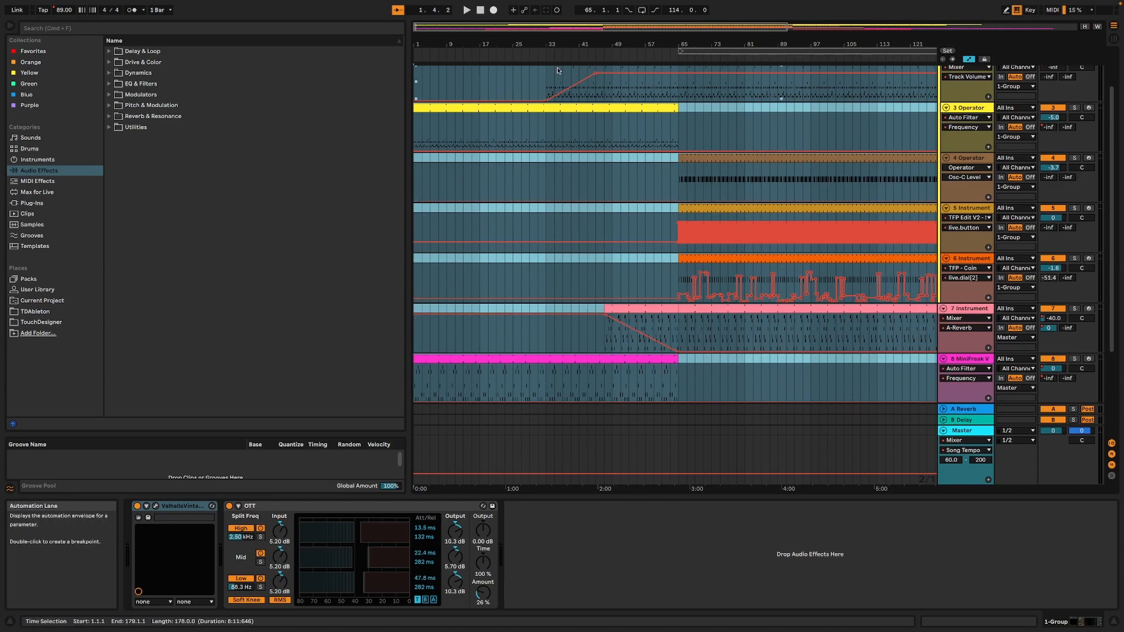
mouse_move(562, 45)
left_mouse_down()
mouse_move(568, 76)
mouse_move(550, 47)
left_mouse_up()
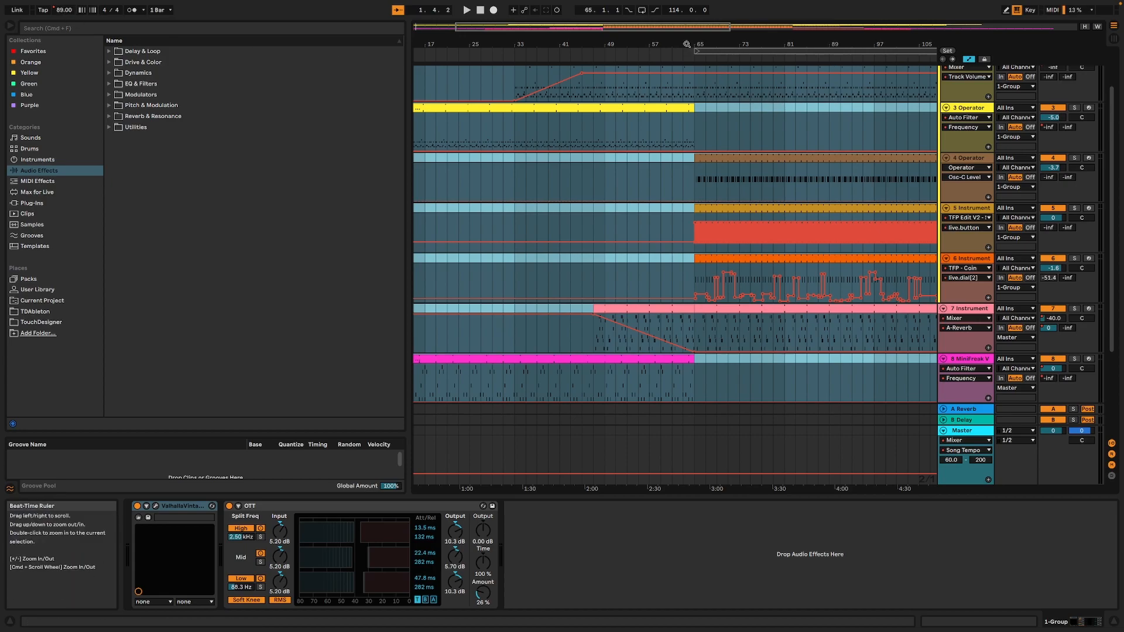
Inspect the device chains of the 3 Operator, 4 Operator and 2 Operator tracks and of the 1 Group track
left_click(975, 109)
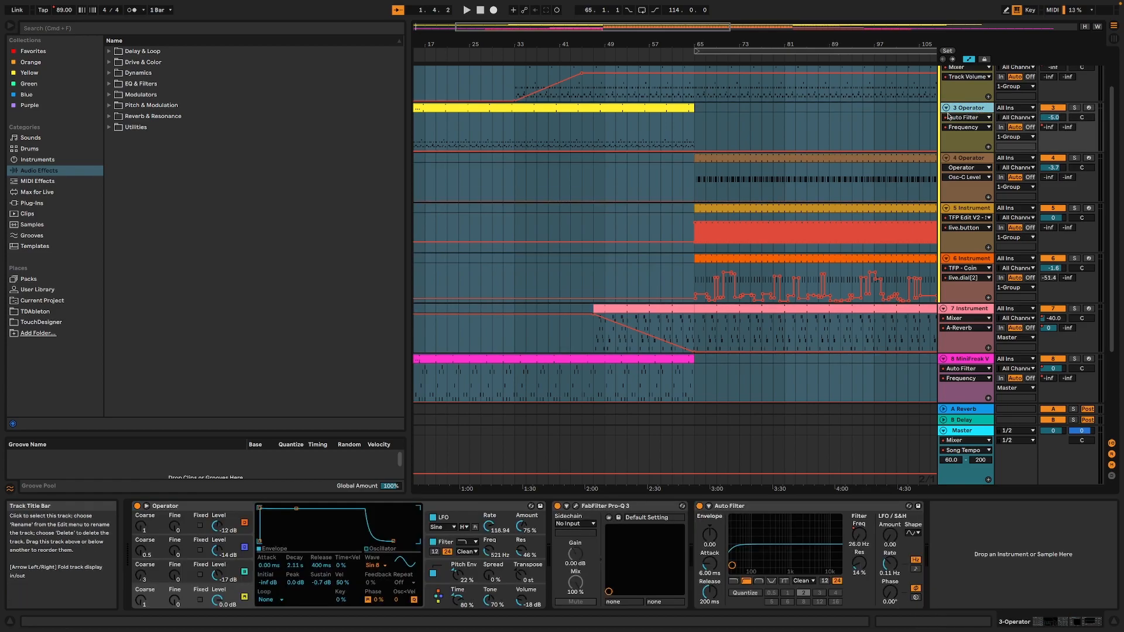
left_click(954, 155)
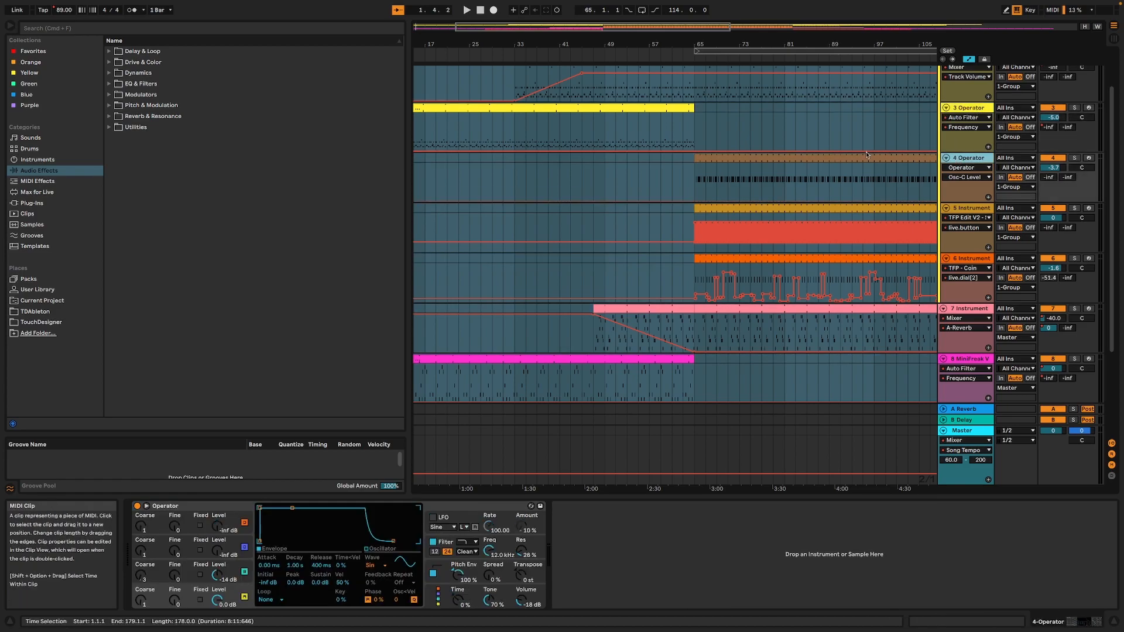
scroll(866, 153, "up", 2)
left_click(970, 163)
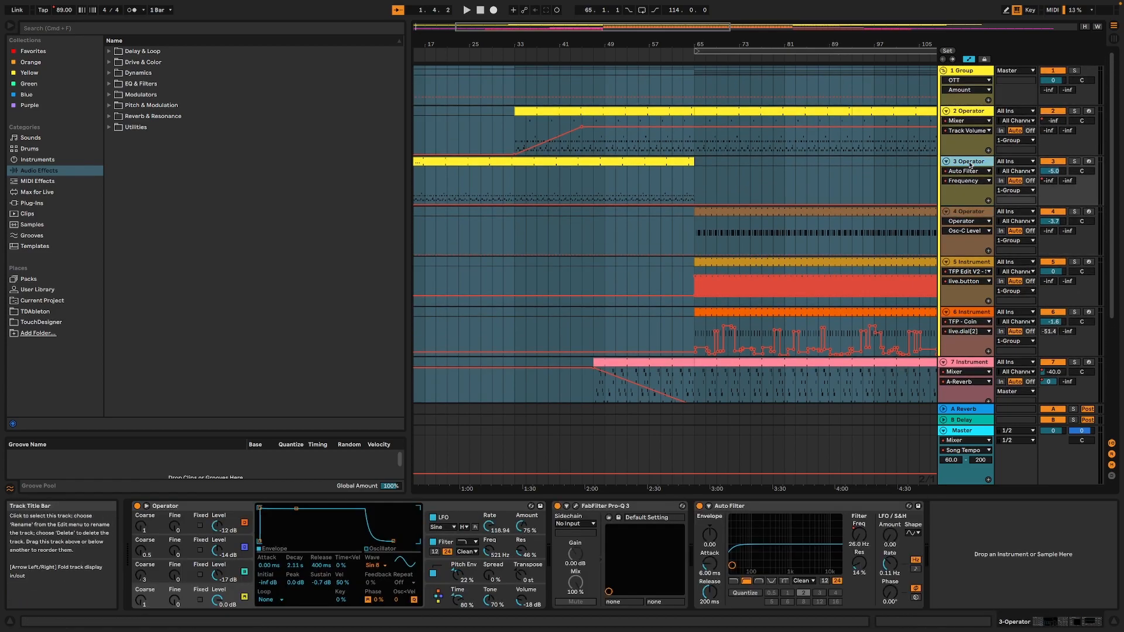
left_click(969, 112)
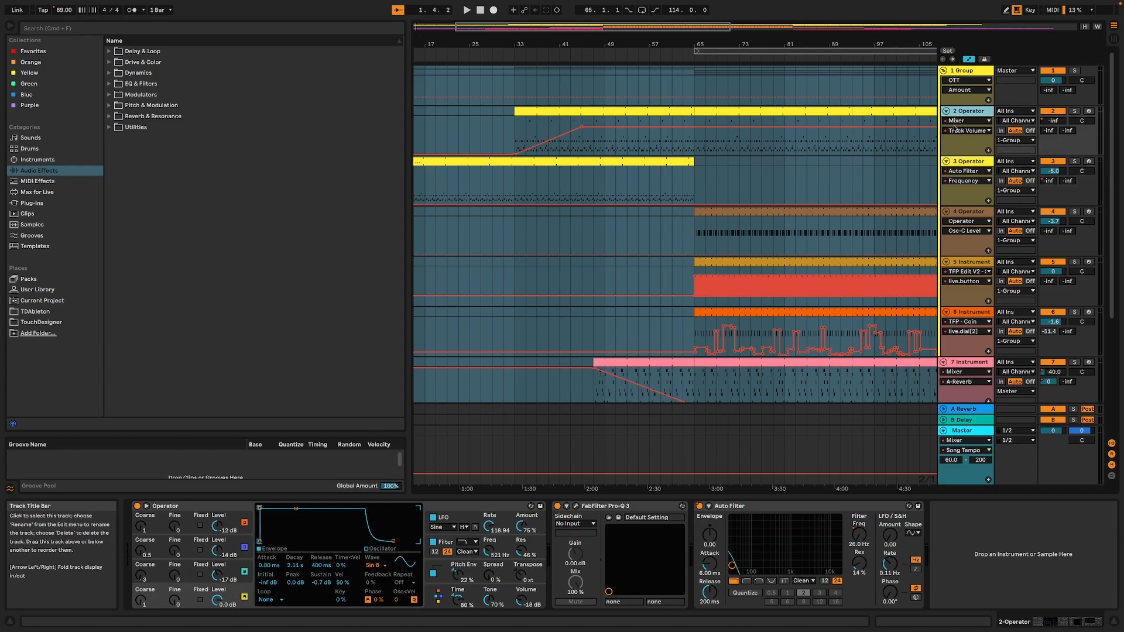
scroll(928, 397, "down", 3)
scroll(907, 397, "up", 3)
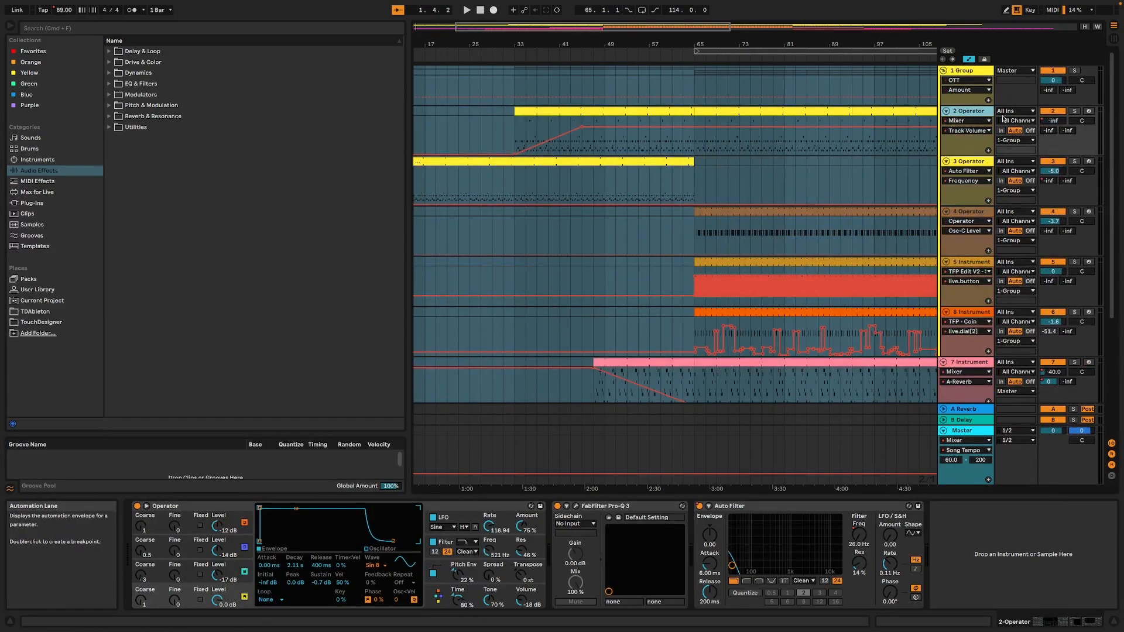
left_click(988, 71)
Inspect the 8 MiniFreak V track's device chain and the transition around bar 65 up close, including the clips leading into it
scroll(976, 253, "down", 3)
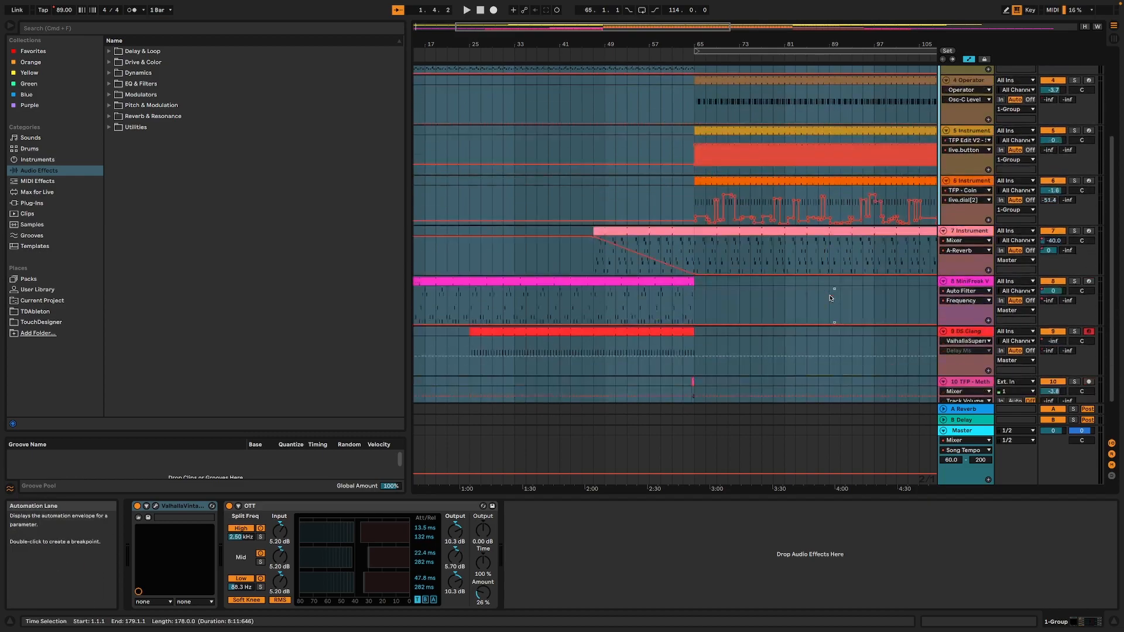
left_click(975, 250)
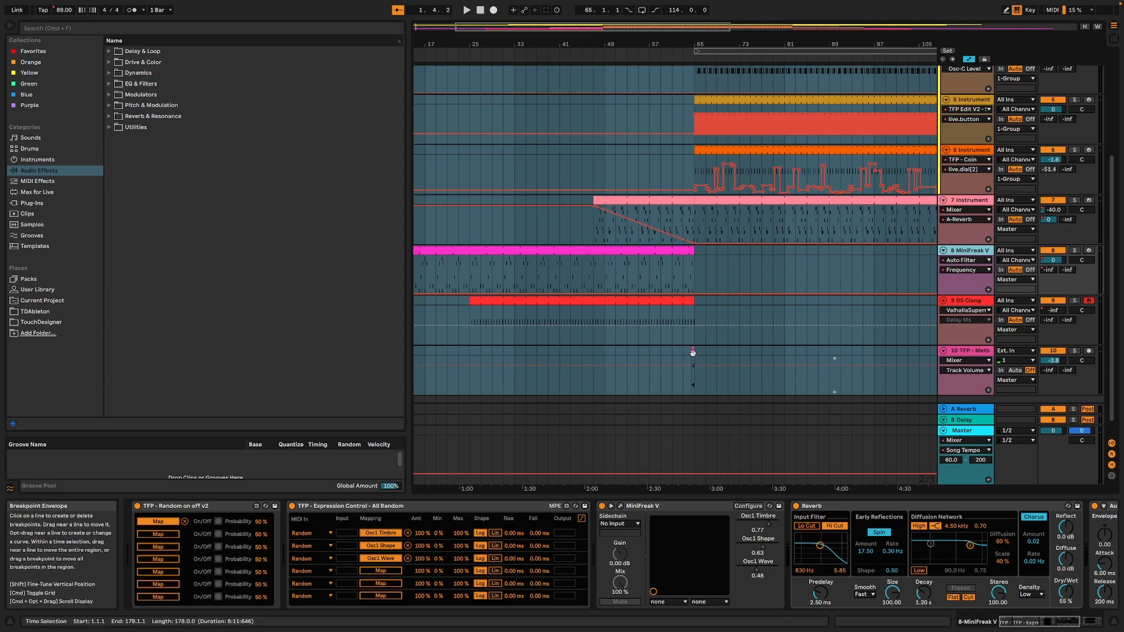
left_click_drag(802, 44, 761, 99)
left_click_drag(453, 39, 605, 39)
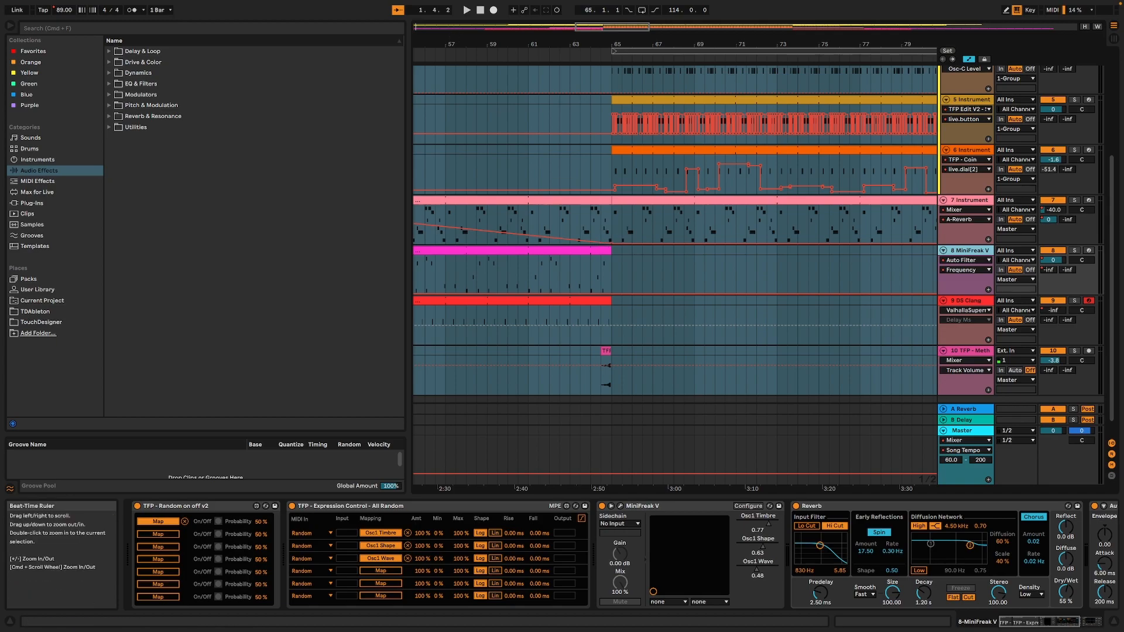
scroll(672, 116, "left", 10)
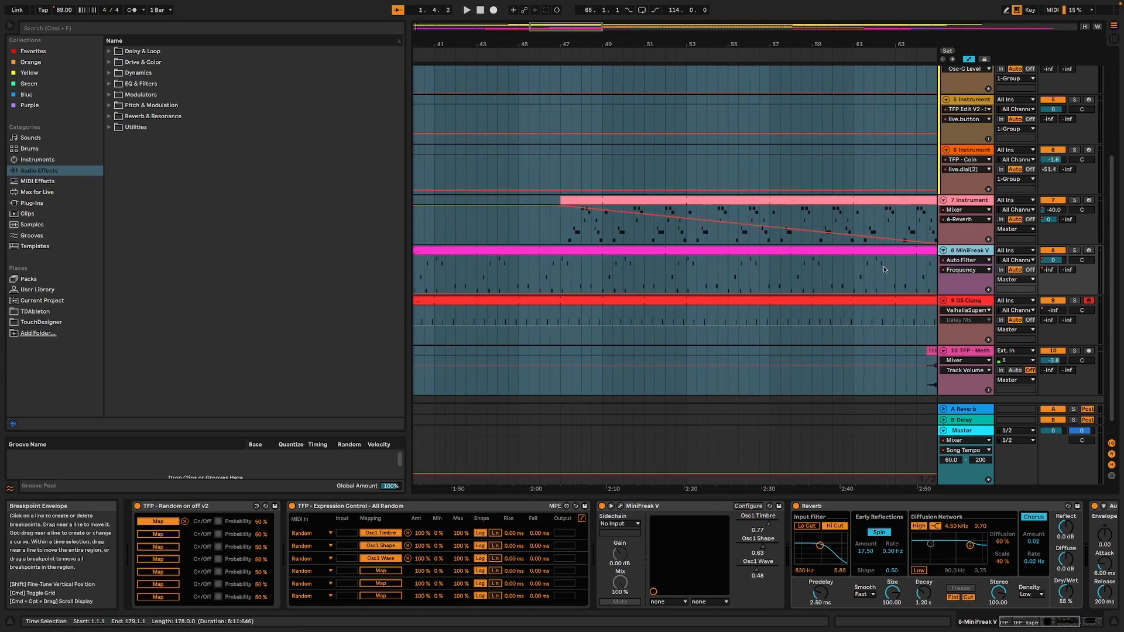
Display the 7 Instrument track's Track Volume automation and examine the MiniFreak V track's Auto Filter Frequency automation through to the ending
left_click(965, 219)
left_click(966, 229)
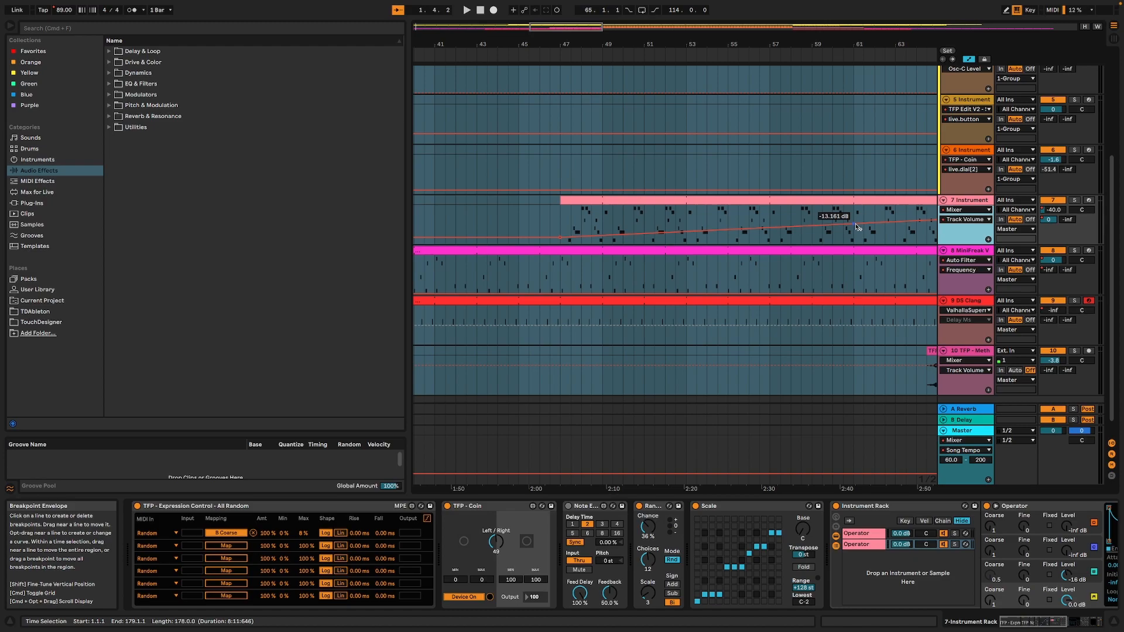
left_click(974, 271)
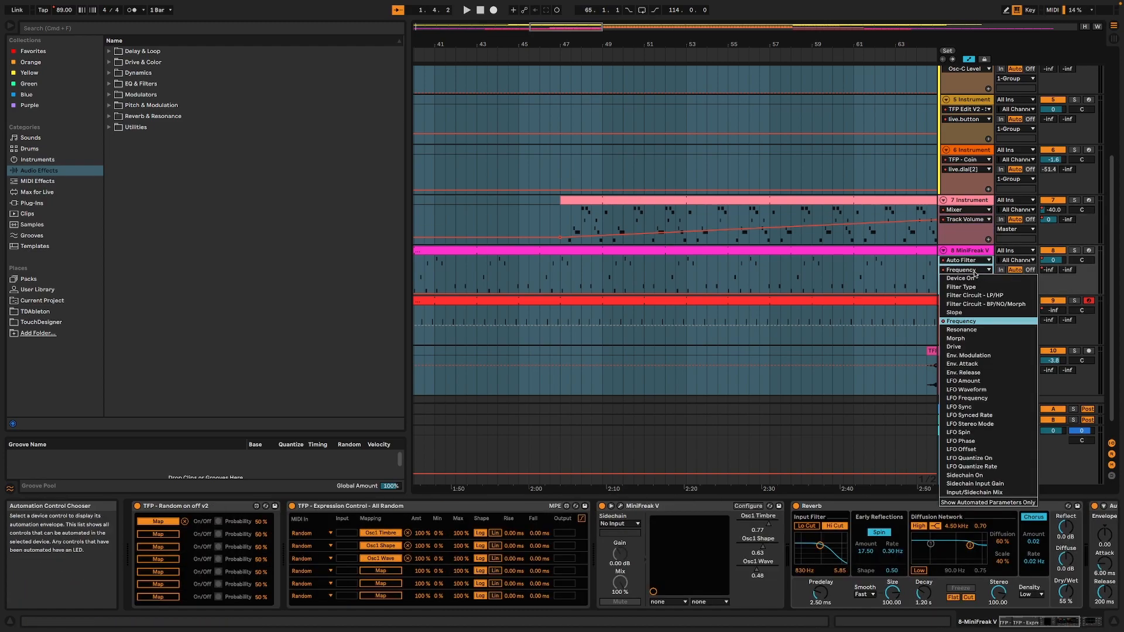
left_click(992, 321)
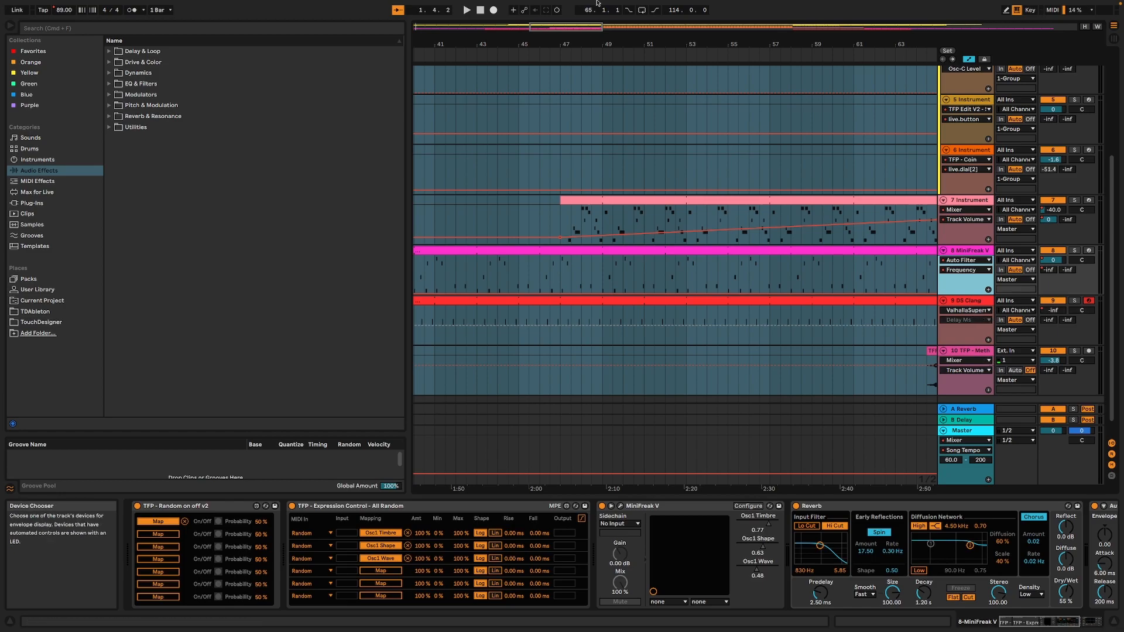
left_click_drag(624, 47, 517, 55)
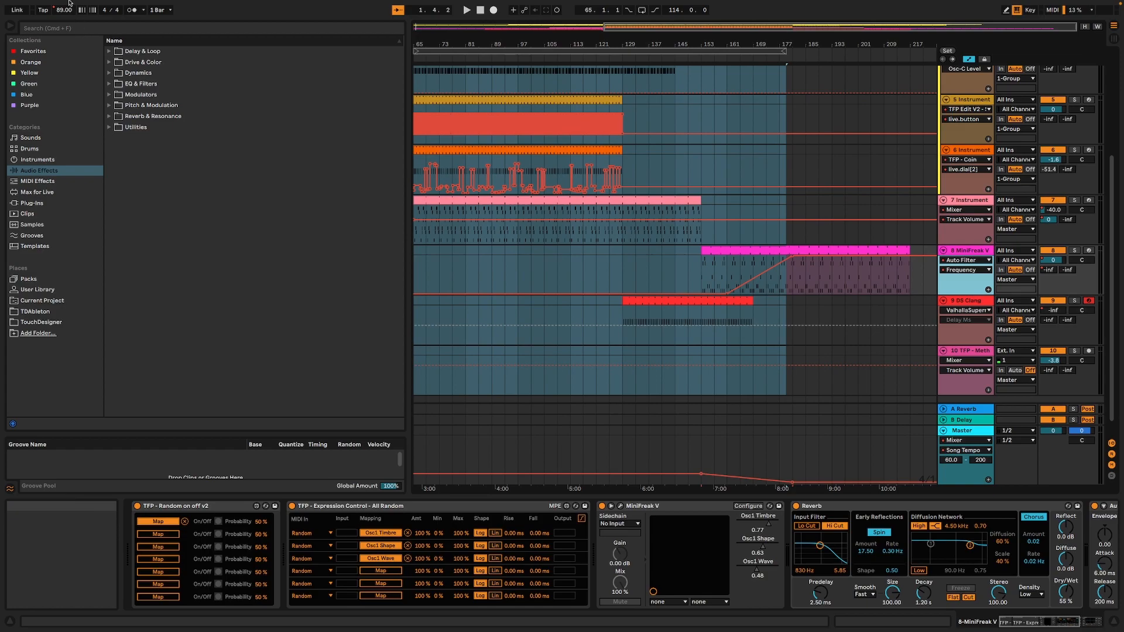
Open 6 Week challenge 10.als from the Project folder directory
left_click(42, 4)
left_click(58, 28)
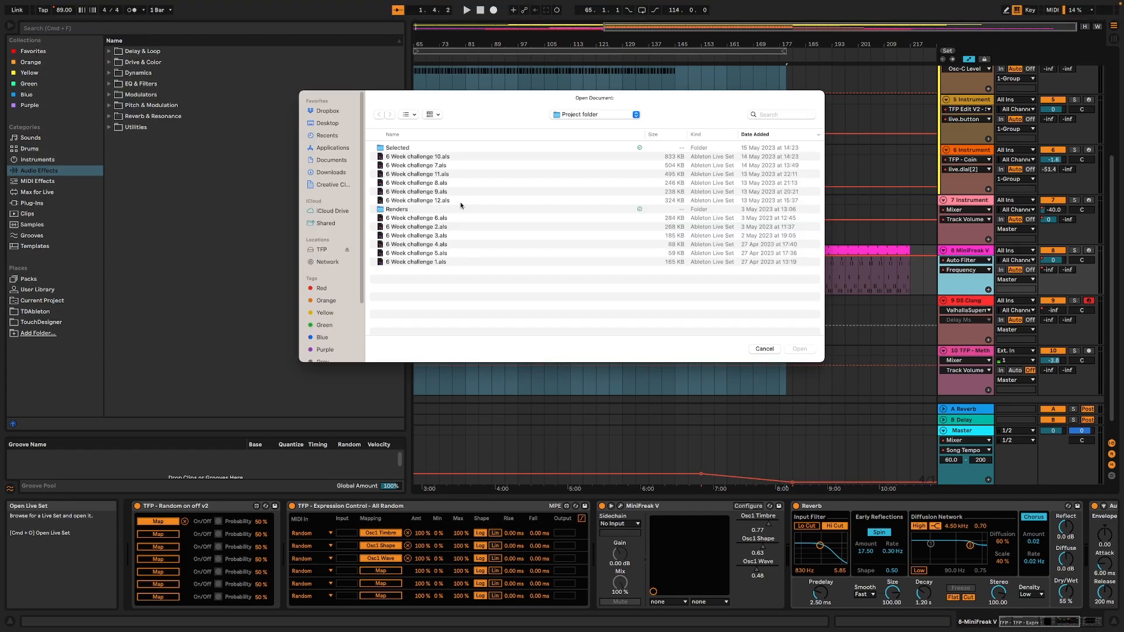
left_click(445, 156)
left_click(799, 349)
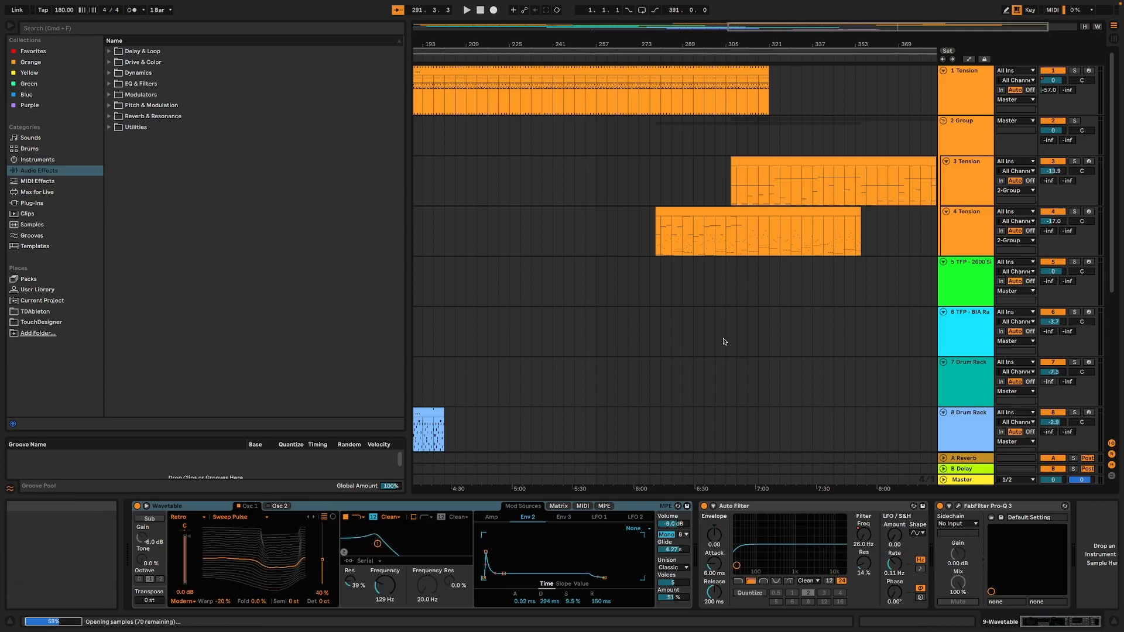
Examine the newly opened set's full arrangement and the entries of the Tension, BIA and Drum Rack clips in its opening section
left_click_drag(508, 47, 513, 30)
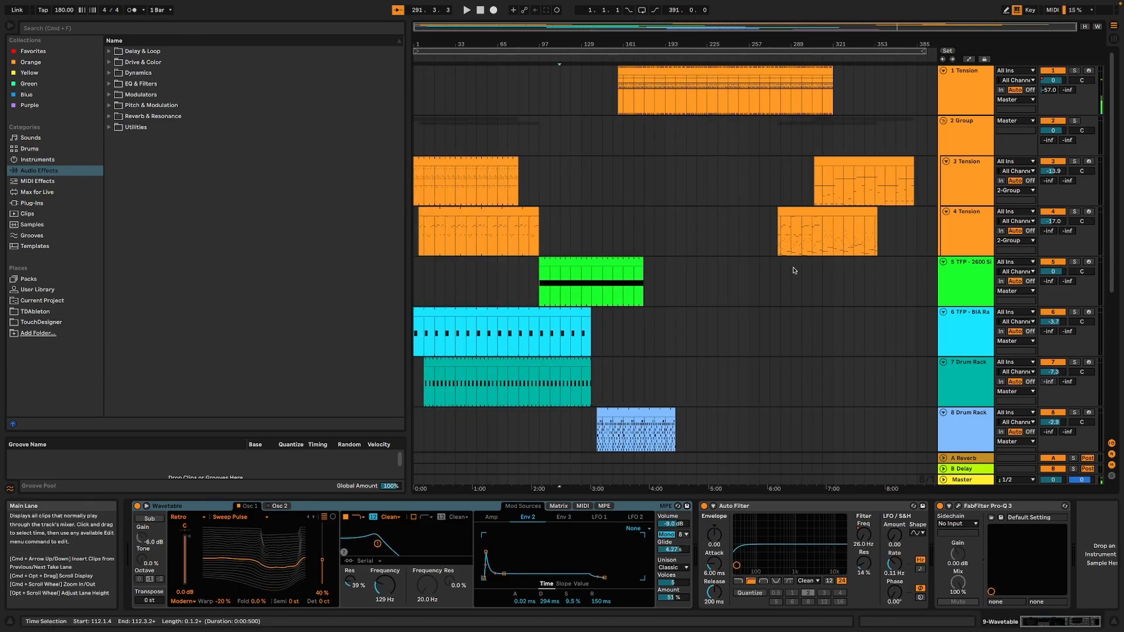
left_click_drag(502, 43, 502, 73)
left_click_drag(790, 45, 790, 49)
left_click_drag(440, 44, 477, 44)
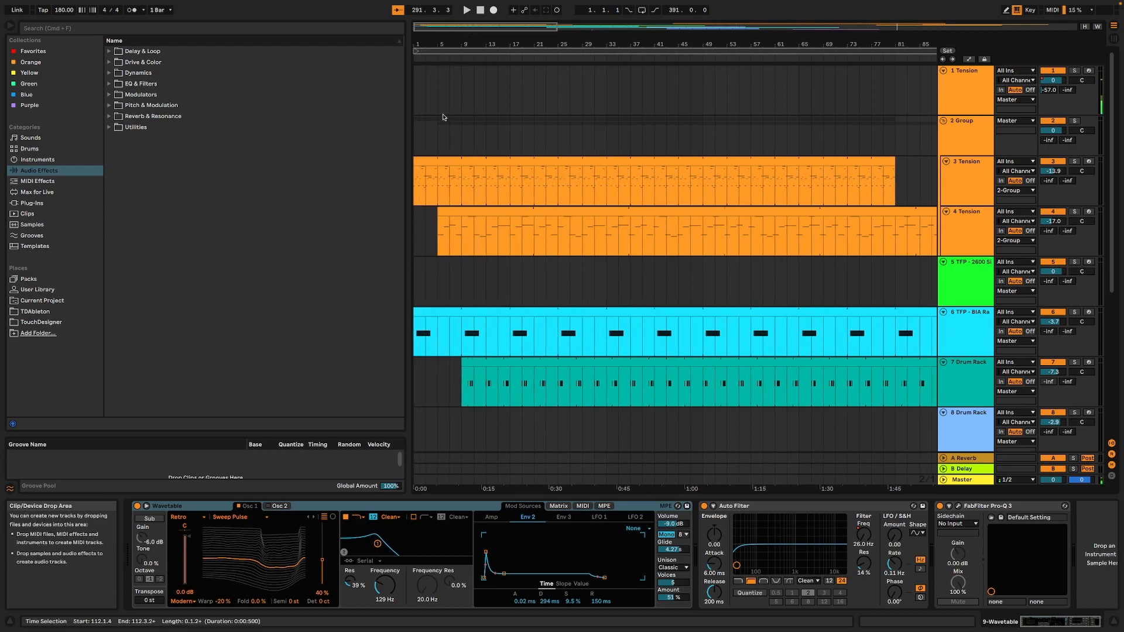
Mute the 1 Tension track and look over the opening bars of the remaining tracks
left_click(1058, 74)
left_click(437, 187)
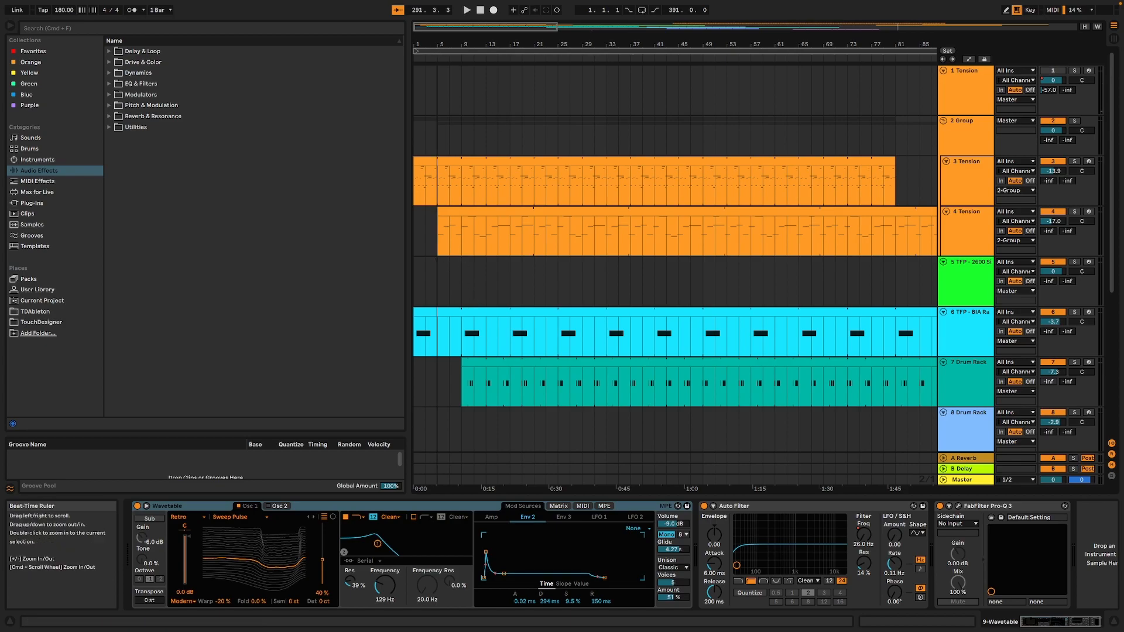
left_click_drag(503, 45, 504, 70)
left_click_drag(439, 45, 438, 23)
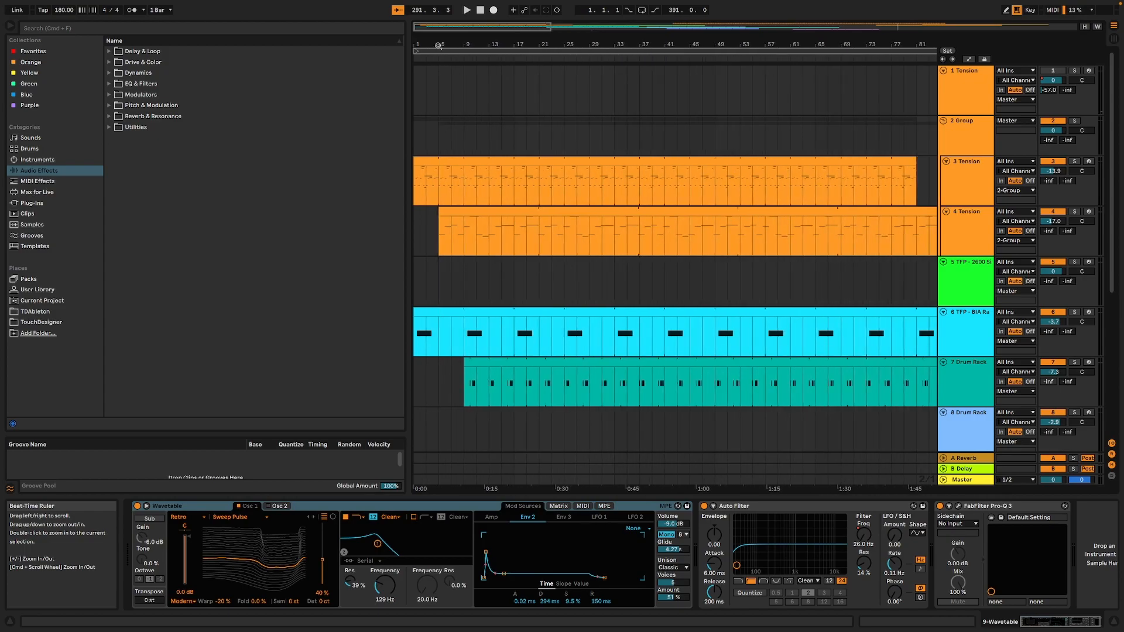
Review the full arrangement's lower tracks, from the Drum Racks and 9 Wavetable down to the Operator group, Loops and Hollow tracks
left_click_drag(464, 41, 464, 20)
left_click(584, 282)
scroll(612, 284, "down", 8)
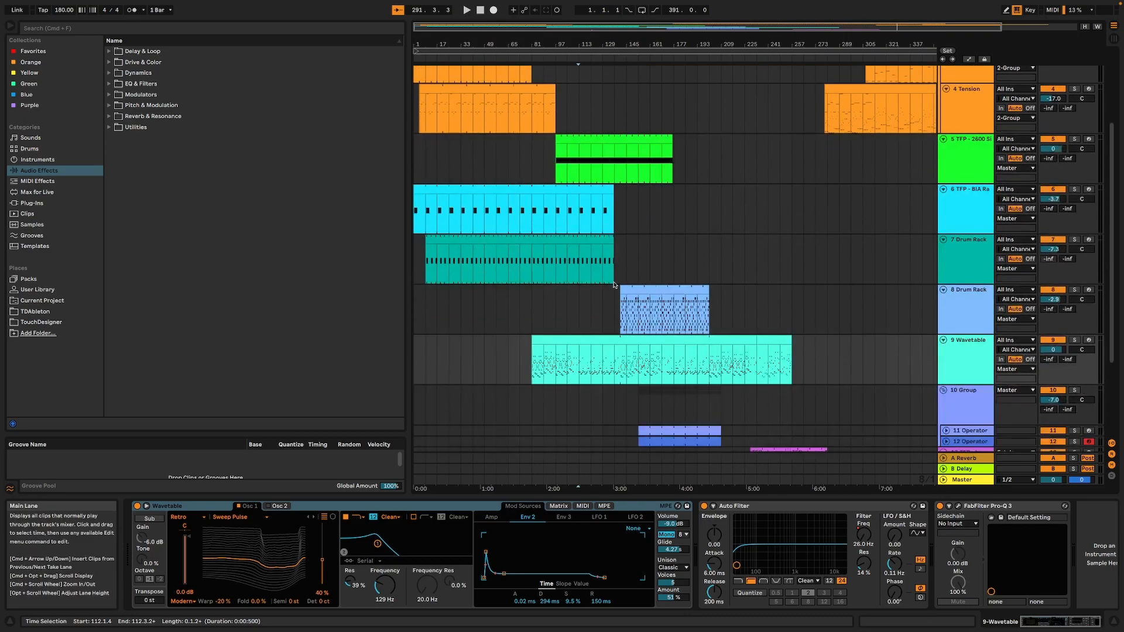
scroll(608, 302, "up", 5)
scroll(608, 302, "down", 6)
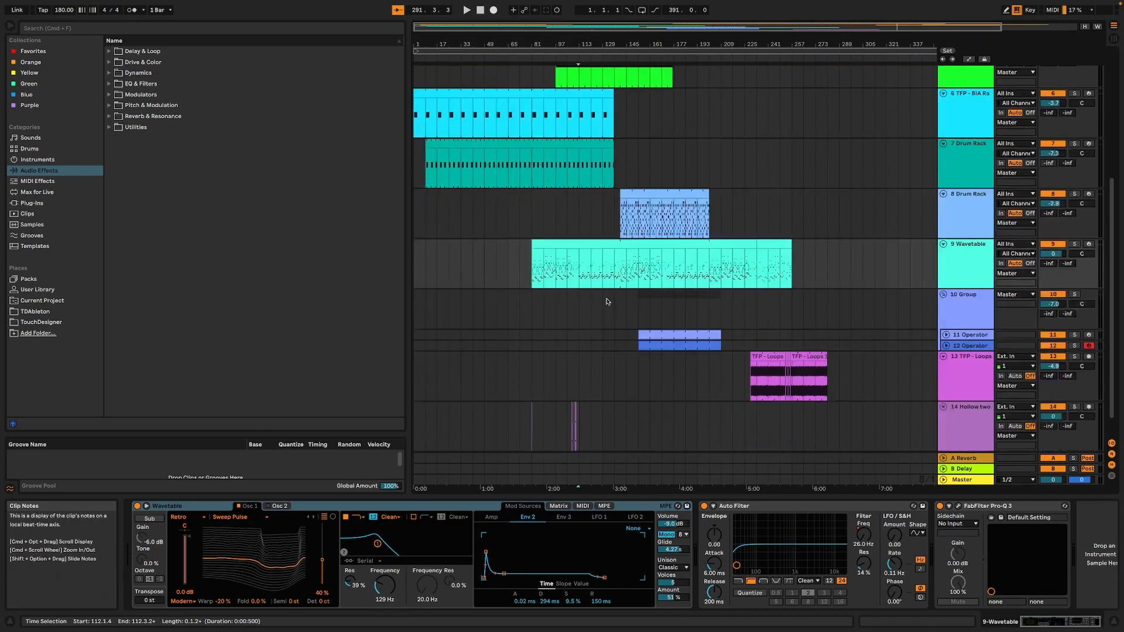
scroll(607, 302, "up", 3)
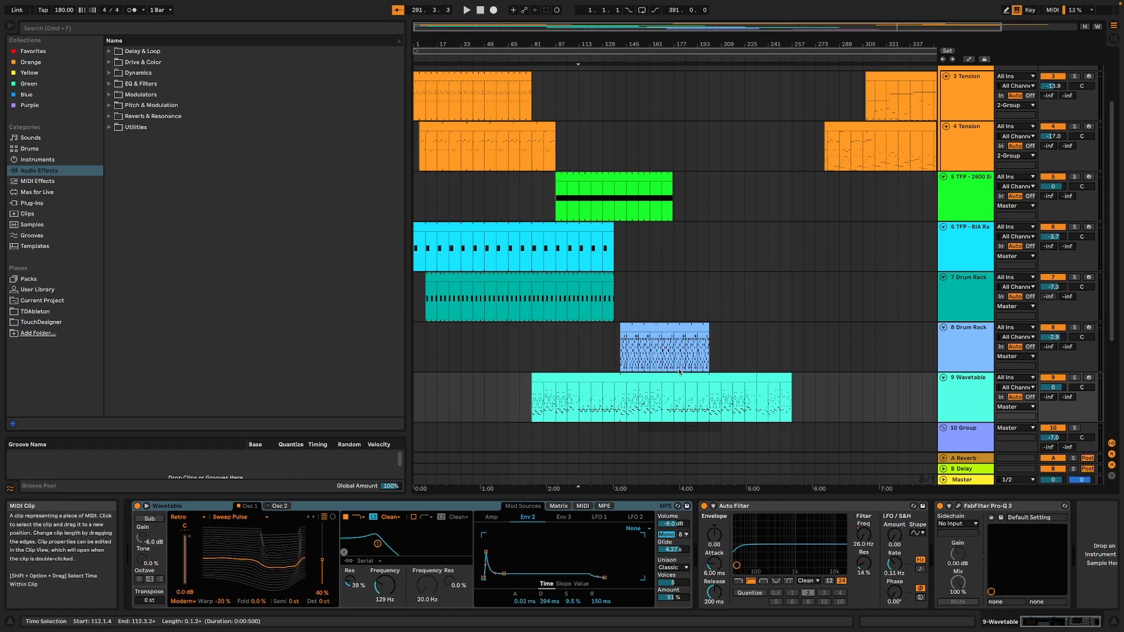
scroll(681, 373, "down", 2)
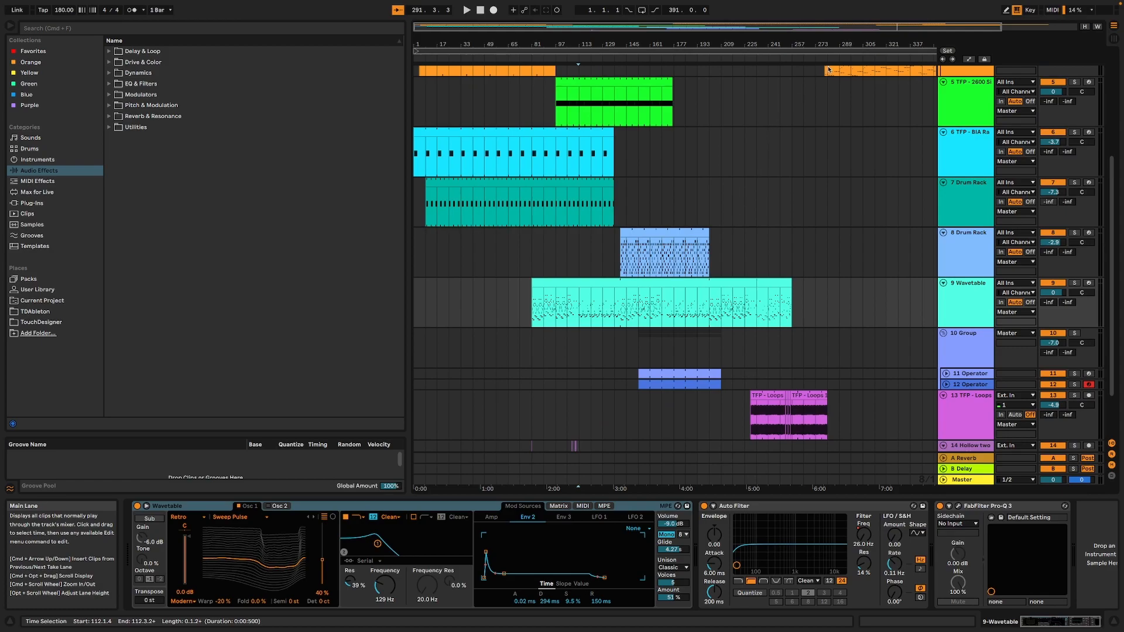
Review the closing Tension clips and the middle section's tracks, and start playback in the middle of the arrangement
left_click_drag(847, 39, 764, 45)
scroll(837, 187, "up", 2)
scroll(836, 186, "up", 3)
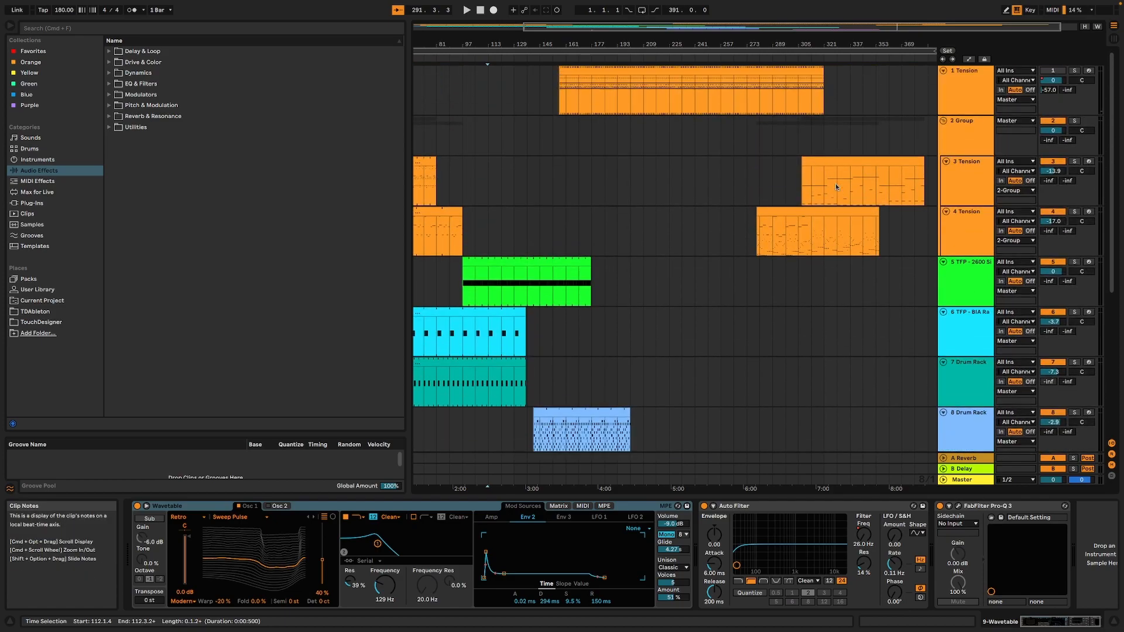
scroll(698, 196, "down", 3)
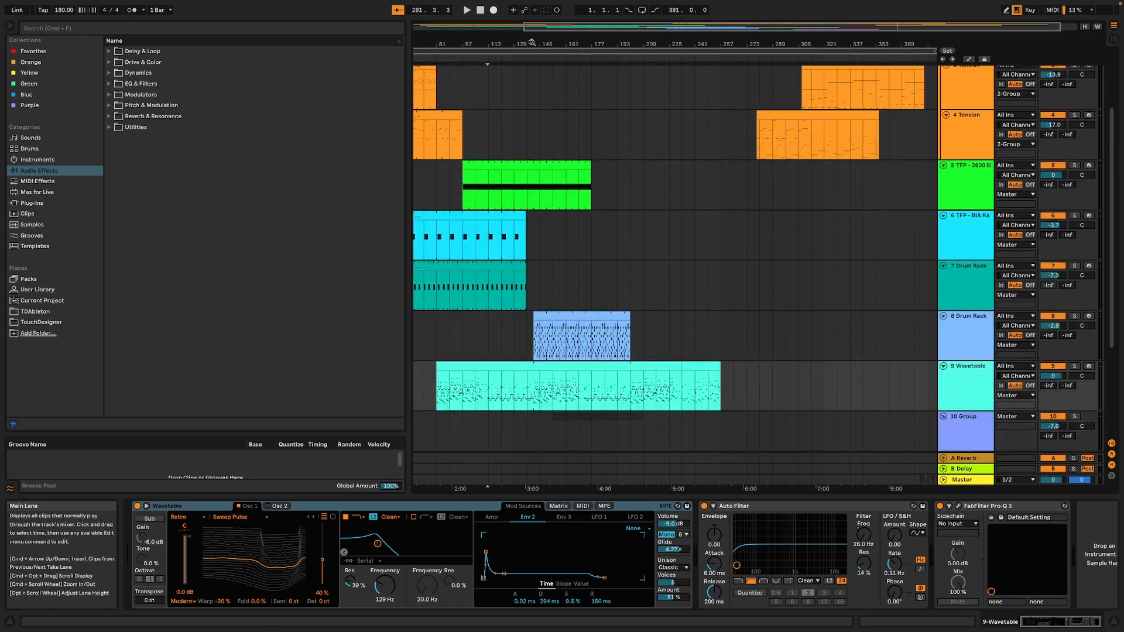
left_click(551, 57)
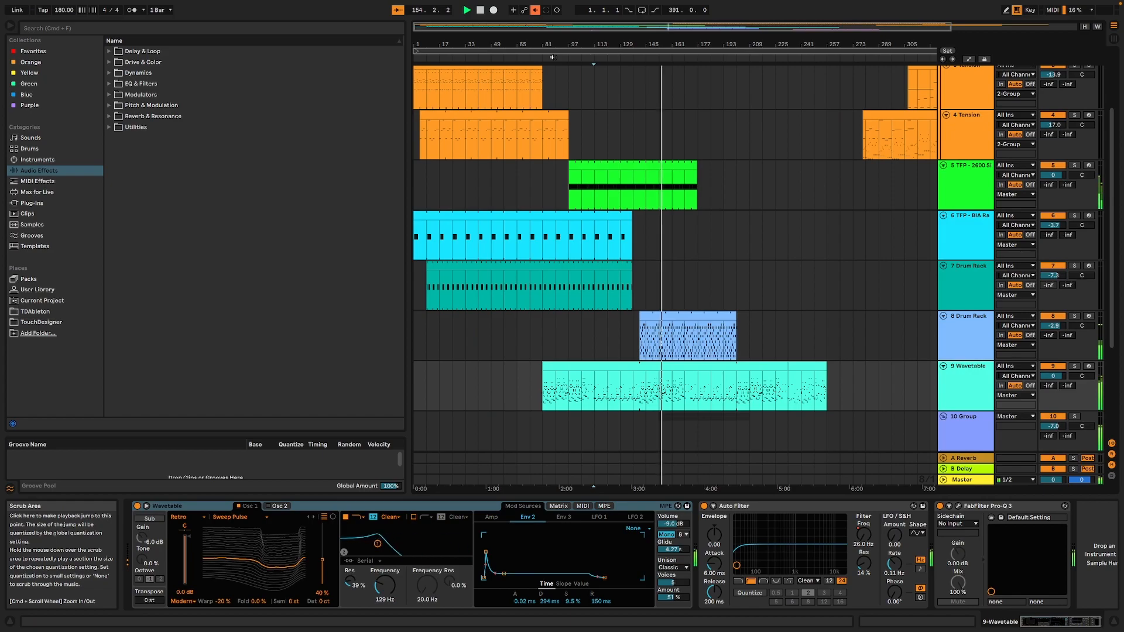
Stop playback, review the arrangement from top to bottom, and play a moment of the closing Tension section
left_click(479, 10)
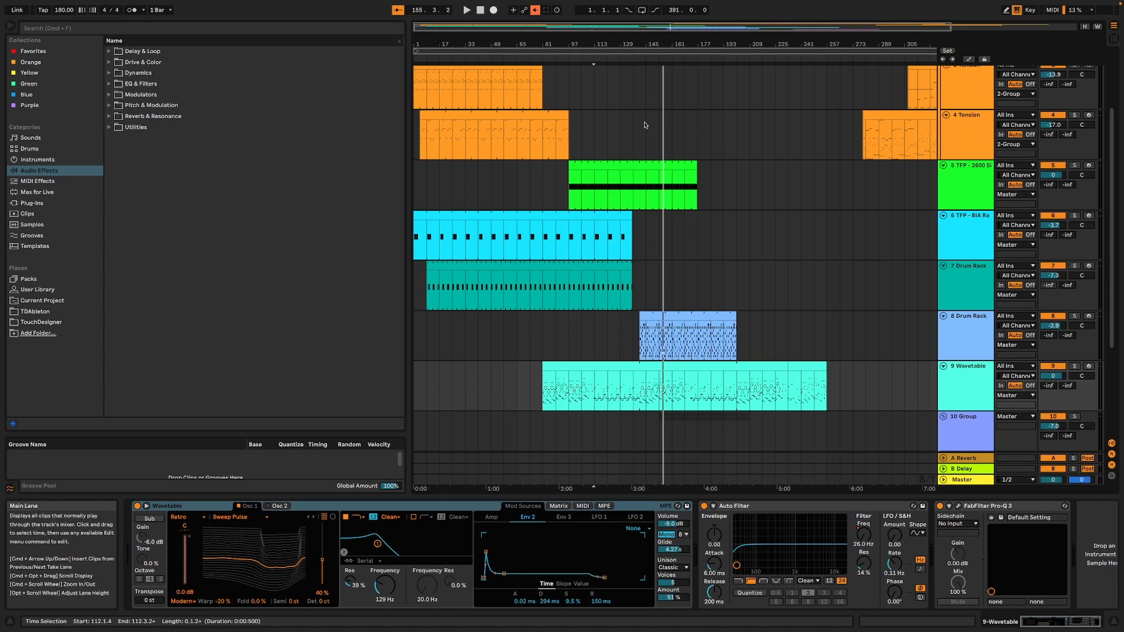
scroll(643, 122, "down", 4)
scroll(643, 121, "down", 1)
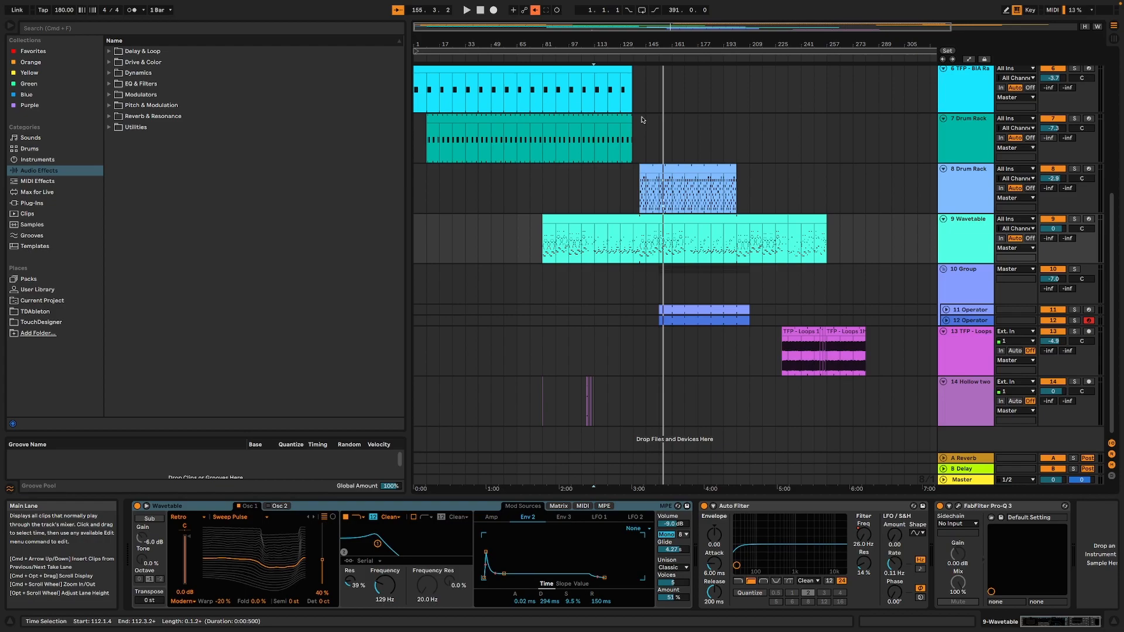
scroll(632, 118, "up", 4)
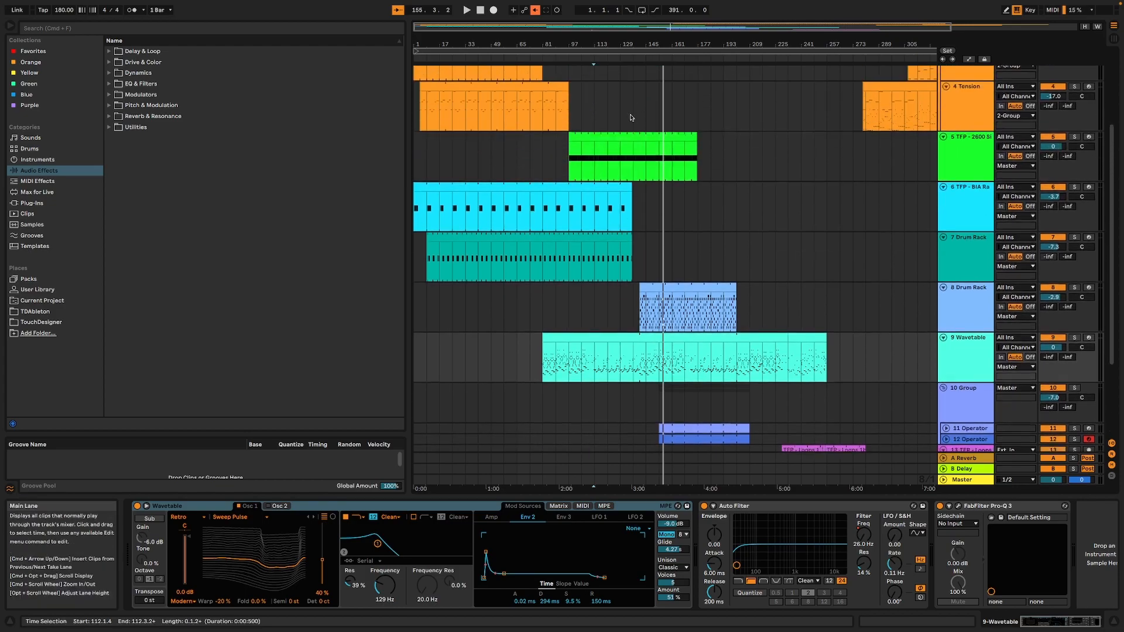
scroll(630, 118, "up", 4)
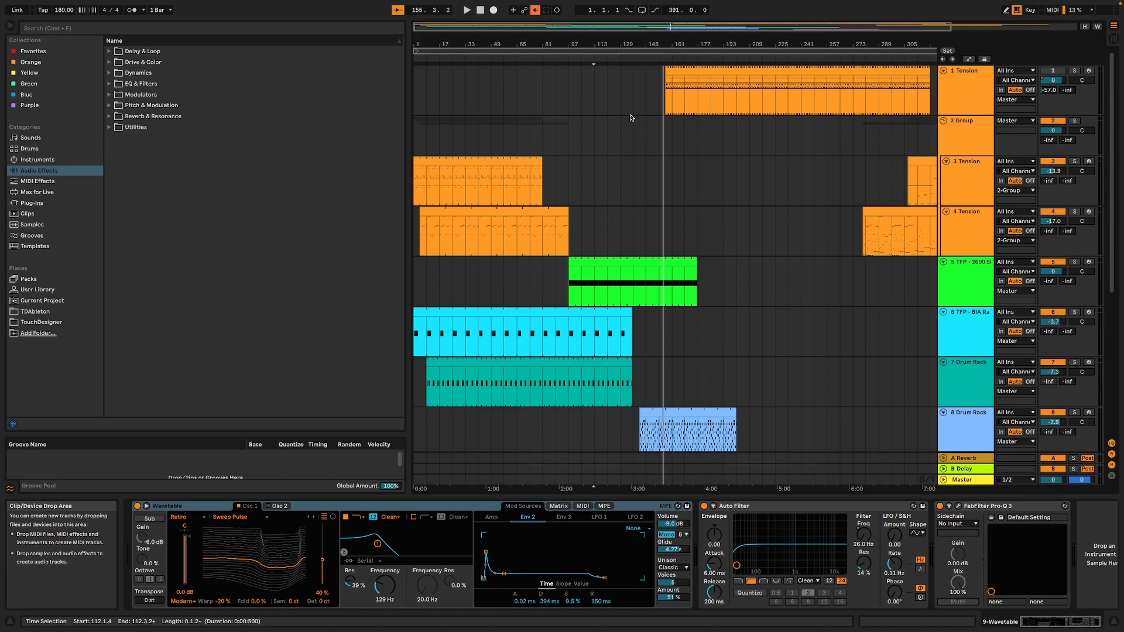
left_click_drag(630, 47, 630, 35)
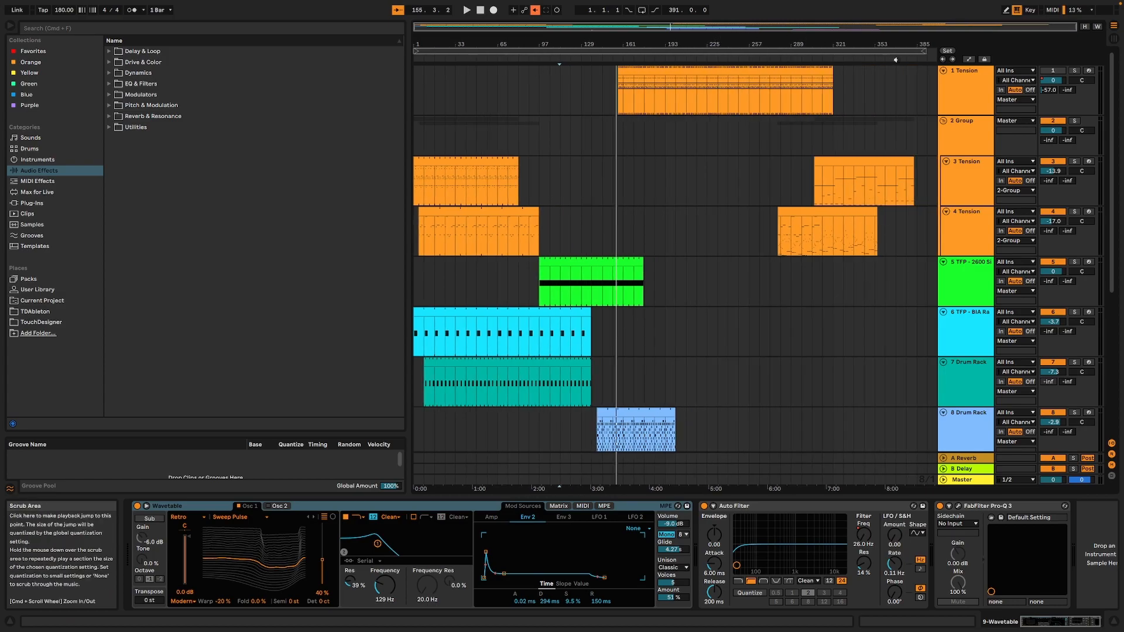
left_click(864, 52)
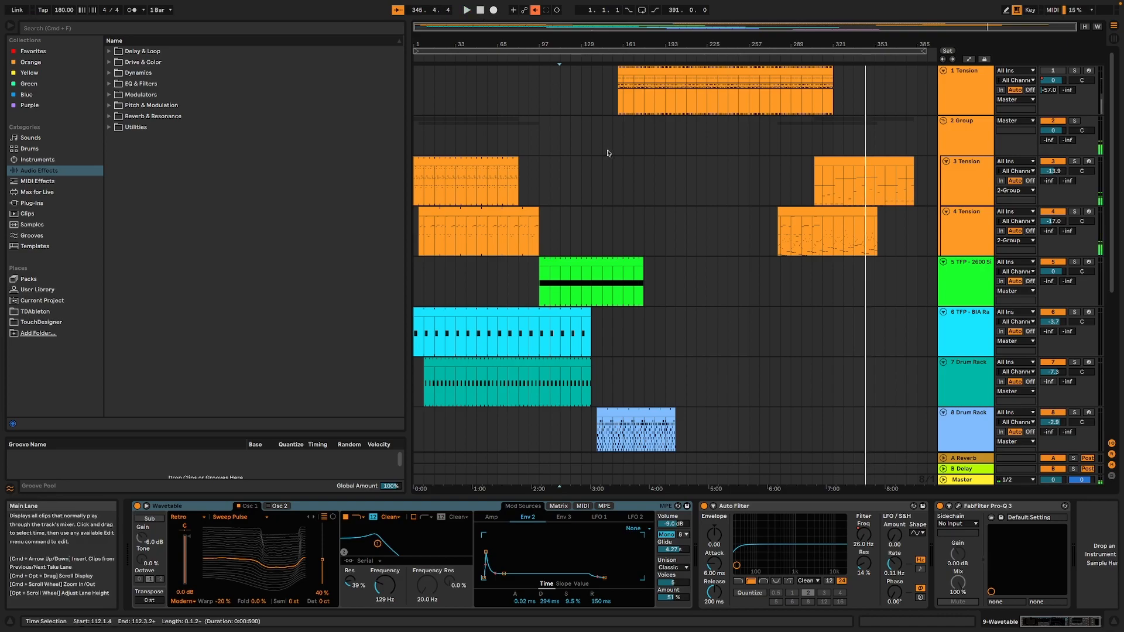
Open the Live Set 6 Week challenge 11.als without saving the changes to 6 Week challenge 10
left_click(48, 5)
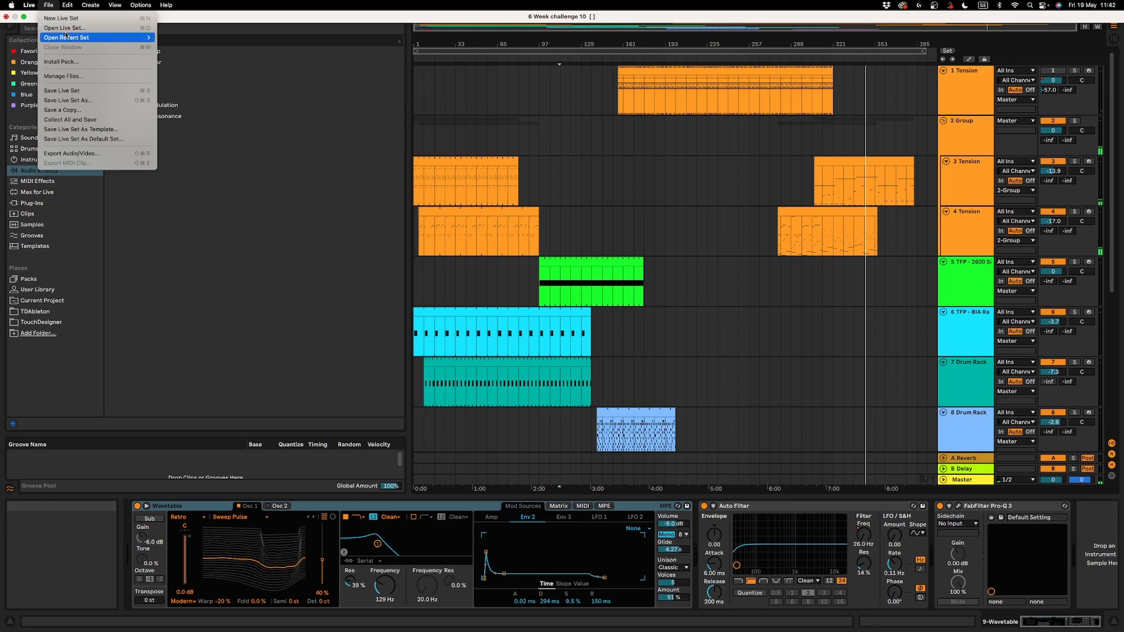
mouse_move(76, 38)
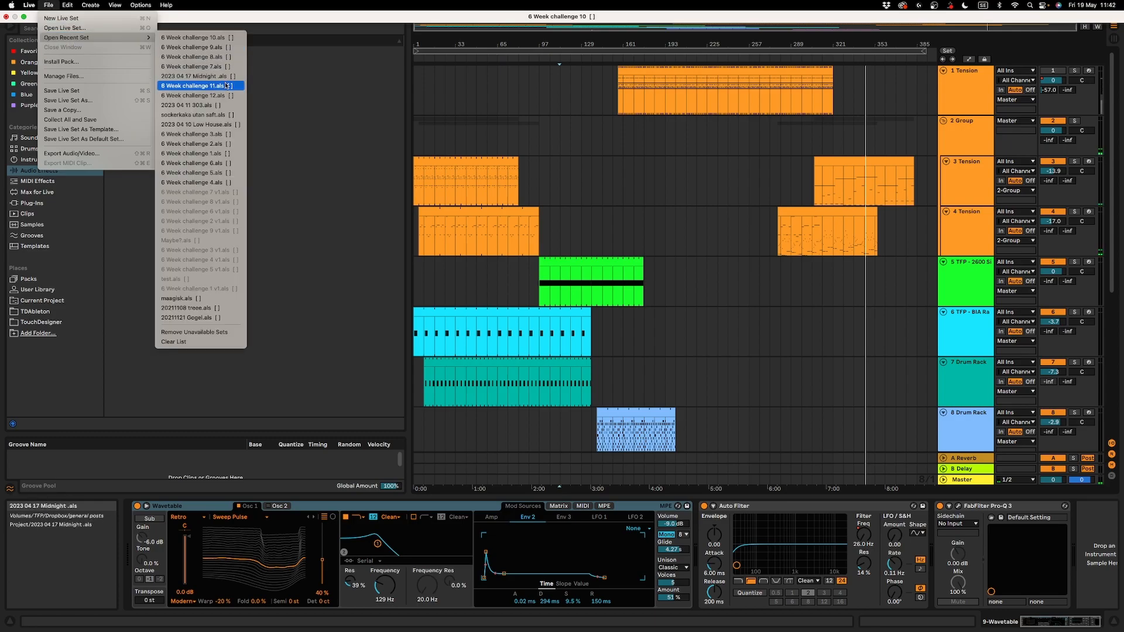
left_click(82, 28)
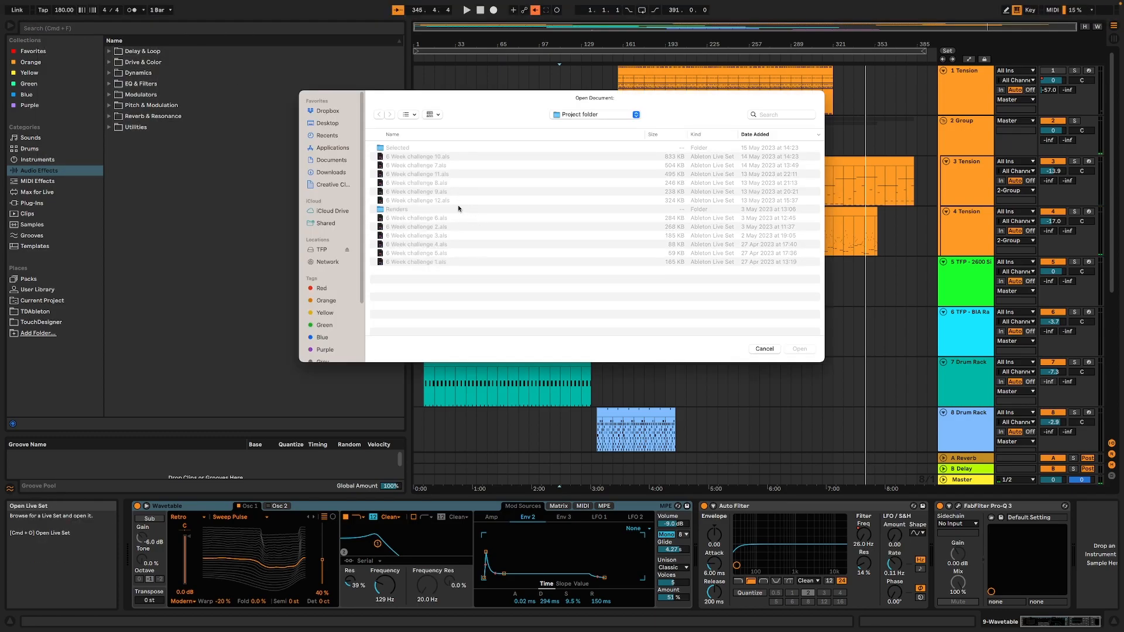
left_click(443, 174)
left_click(800, 348)
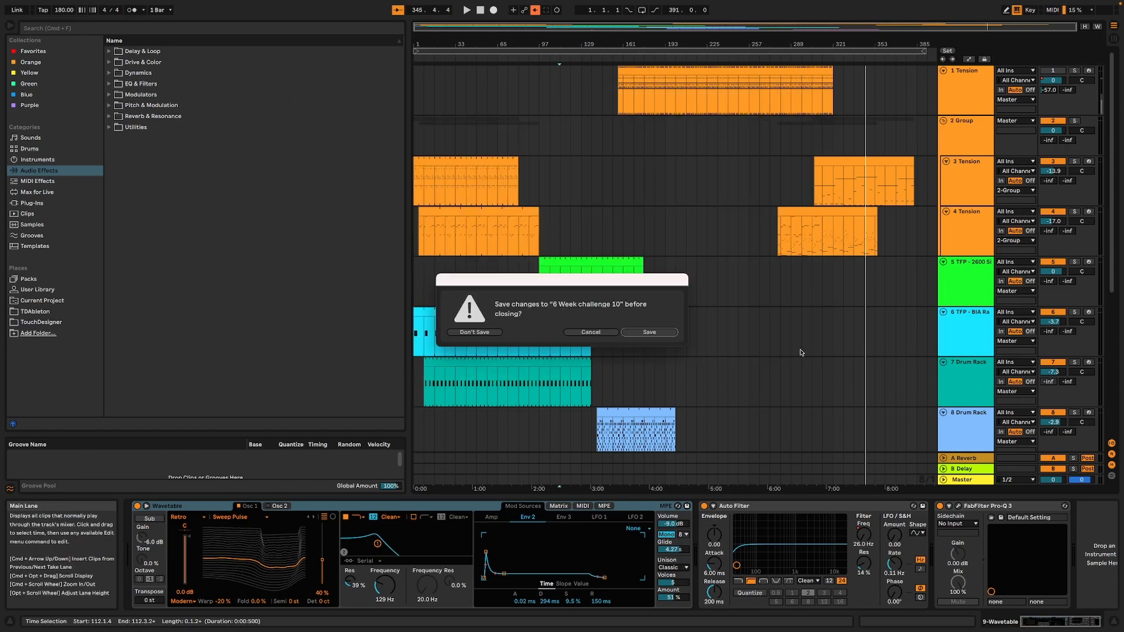
left_click(479, 337)
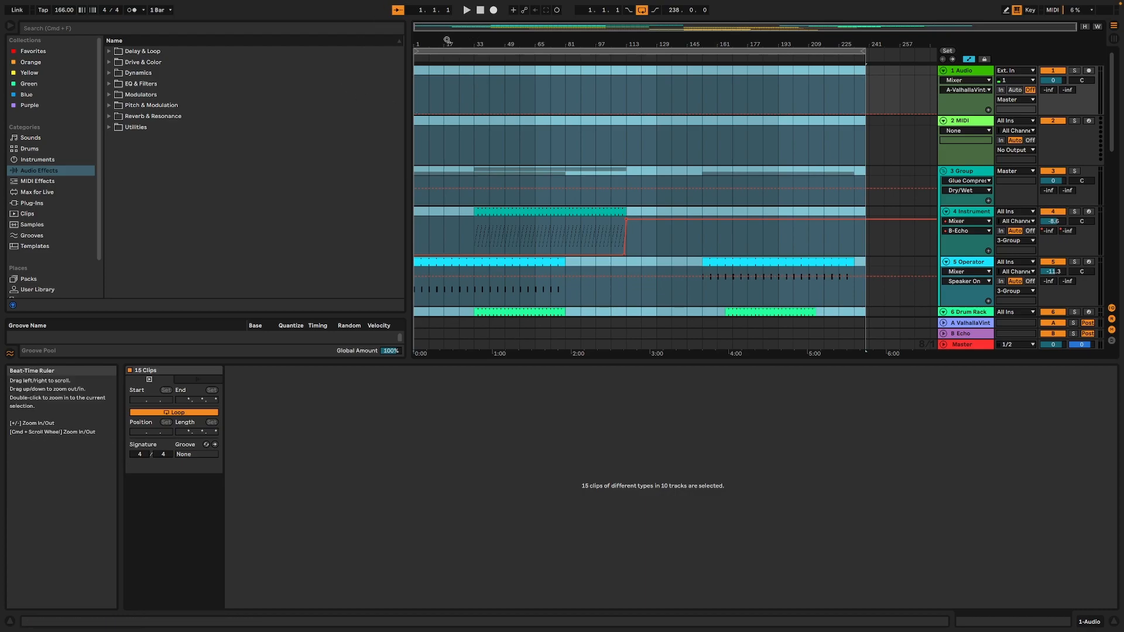
Play the opening briefly and review the arrangement's tracks from the Instrument and Operator down to the two TFP - 4Bar tracks
left_click(481, 12)
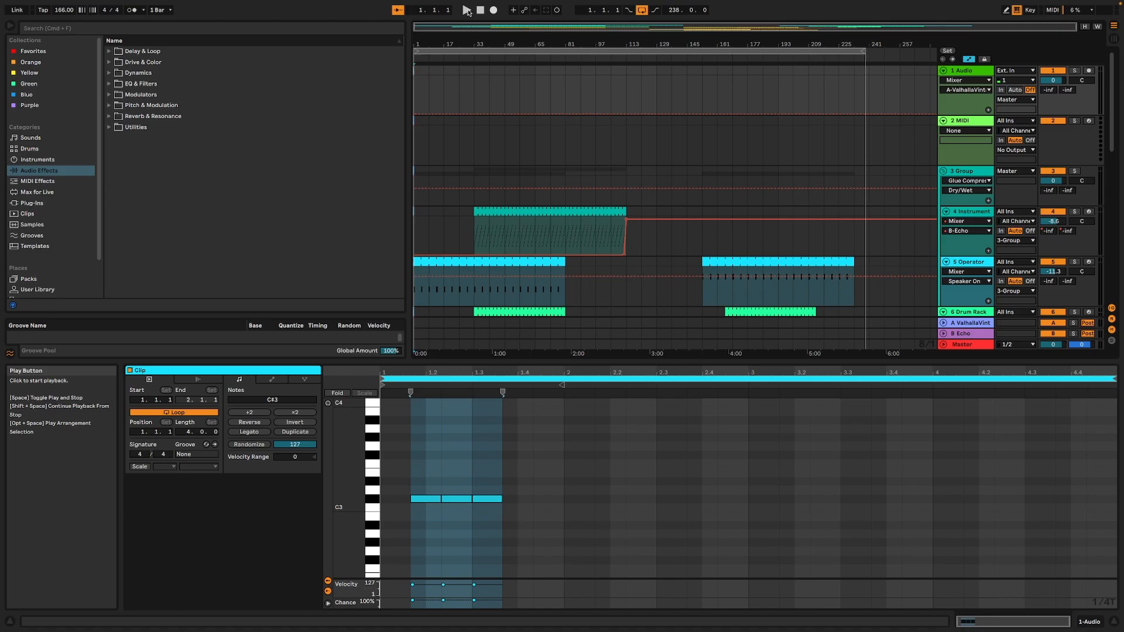
left_click(467, 11)
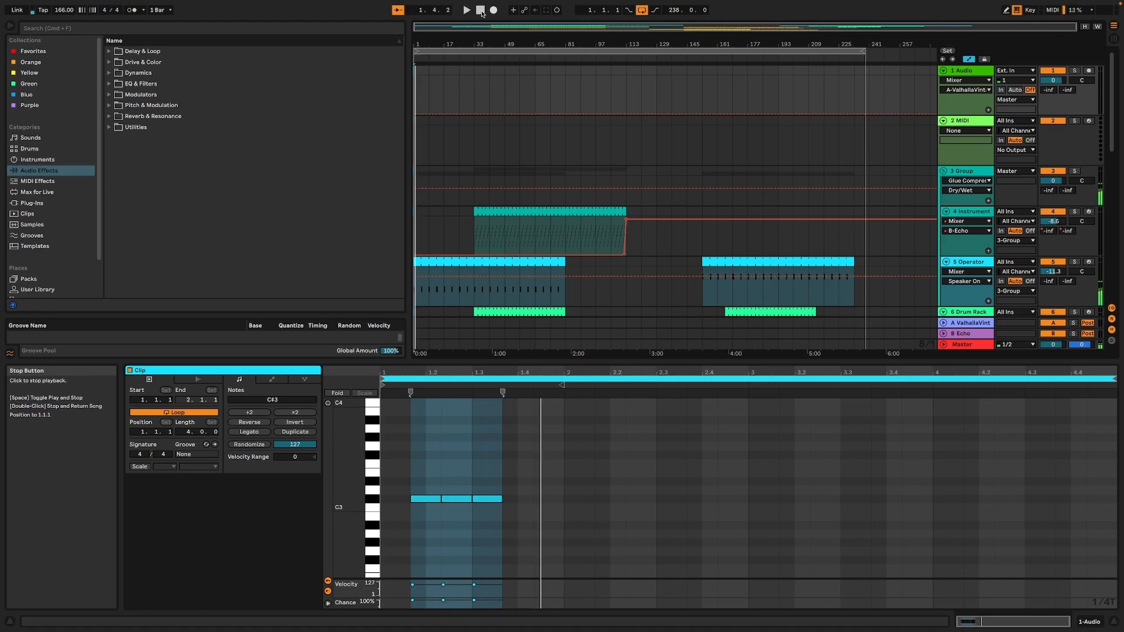
scroll(566, 143, "down", 10)
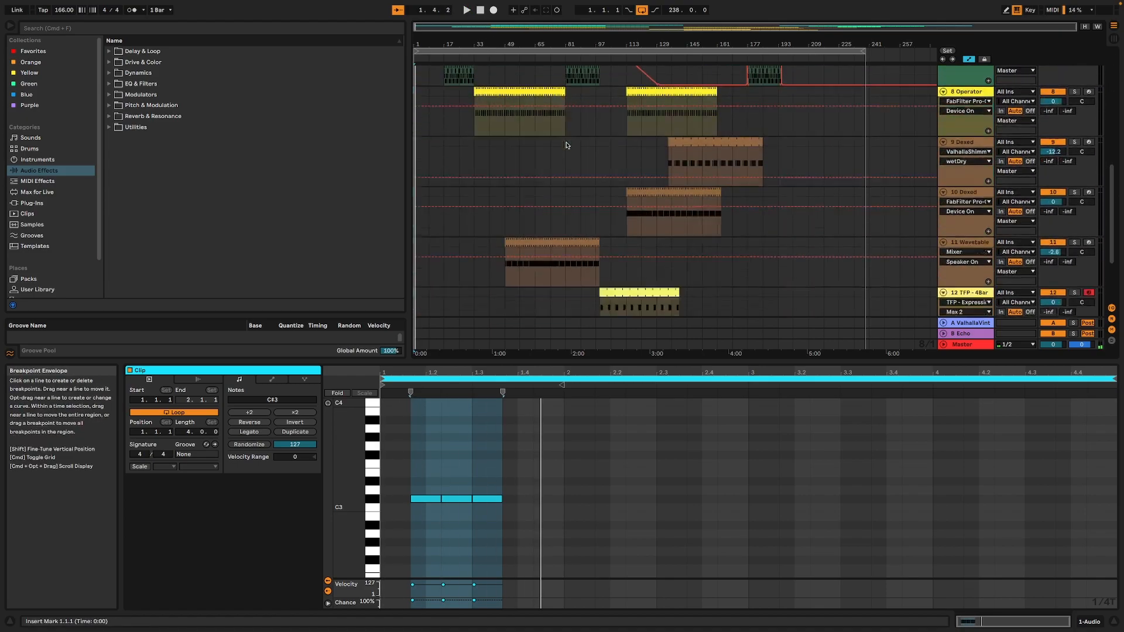
scroll(566, 143, "up", 3)
scroll(565, 144, "up", 5)
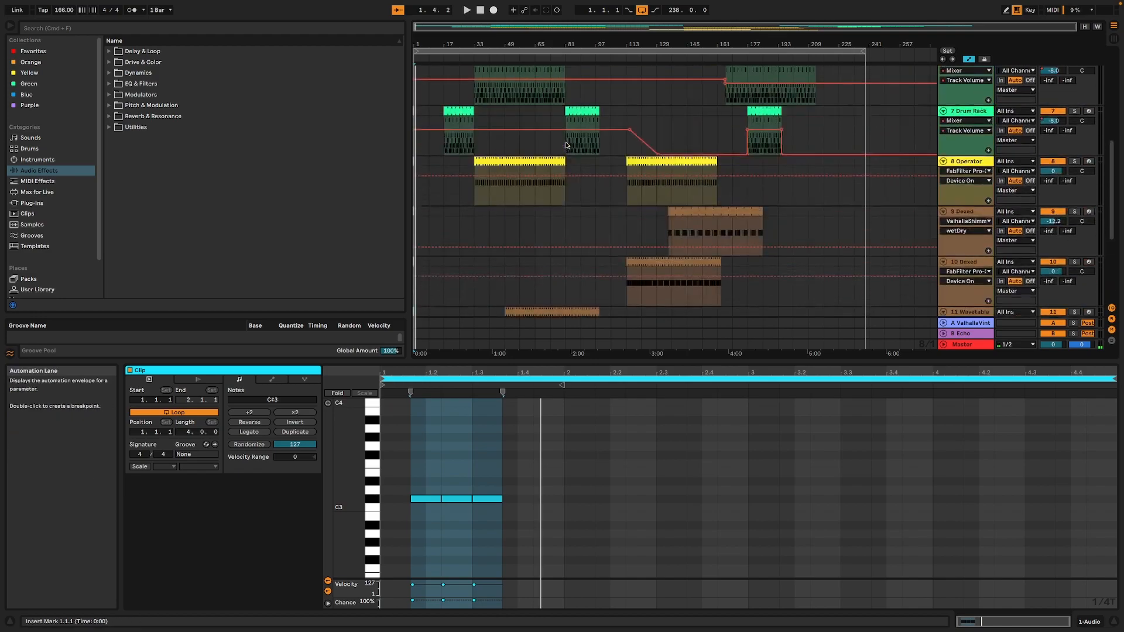
scroll(565, 145, "down", 8)
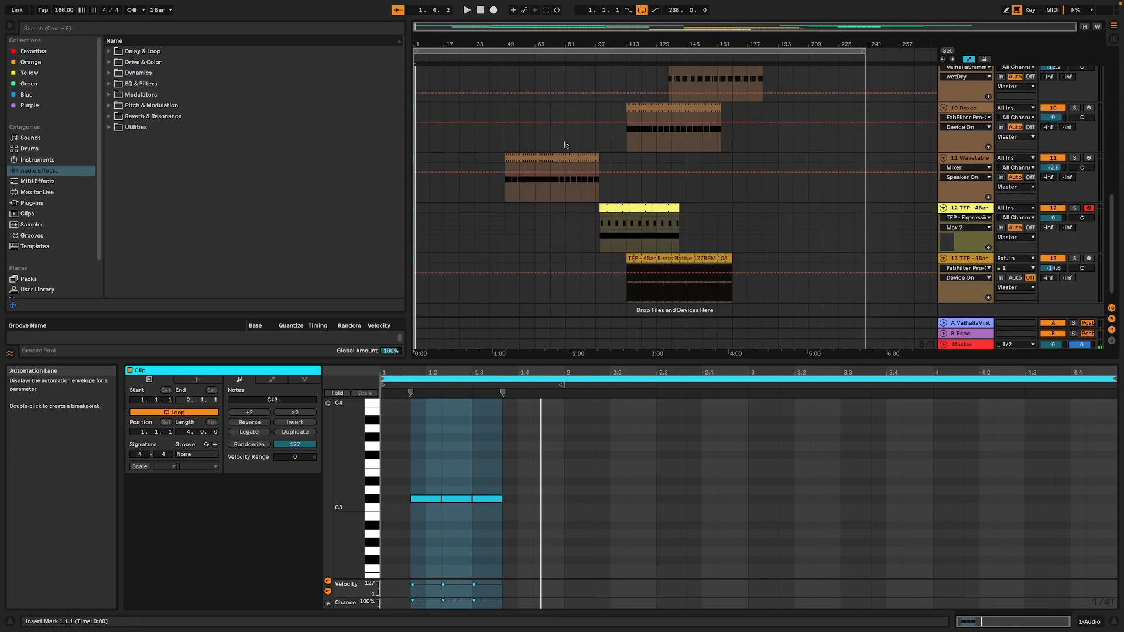
scroll(566, 144, "up", 5)
scroll(588, 167, "down", 3)
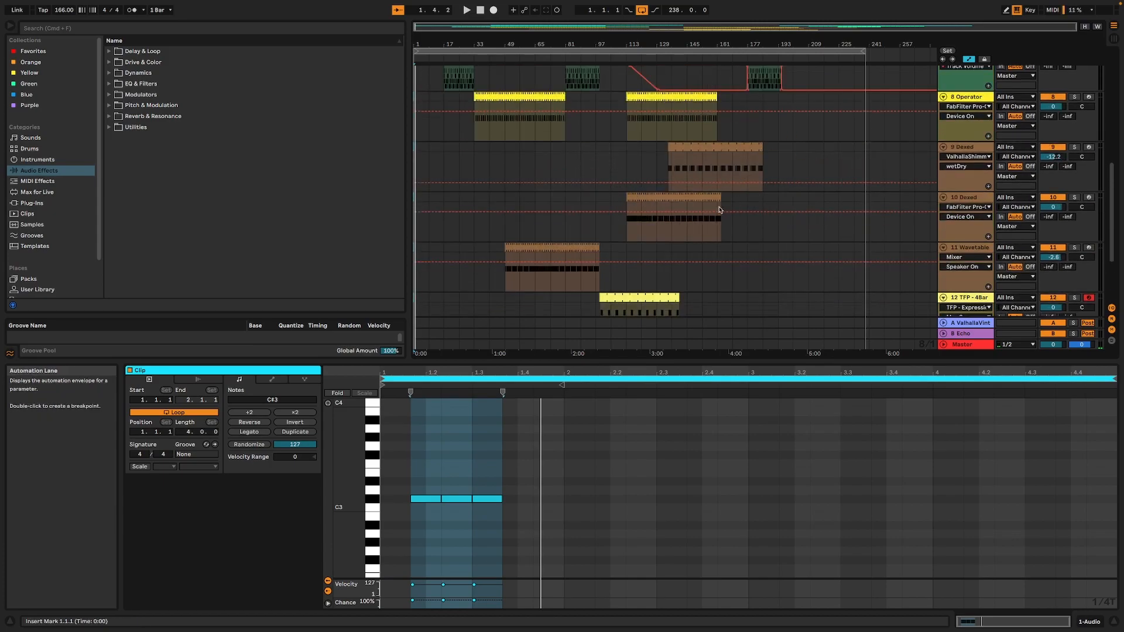
scroll(673, 189, "down", 2)
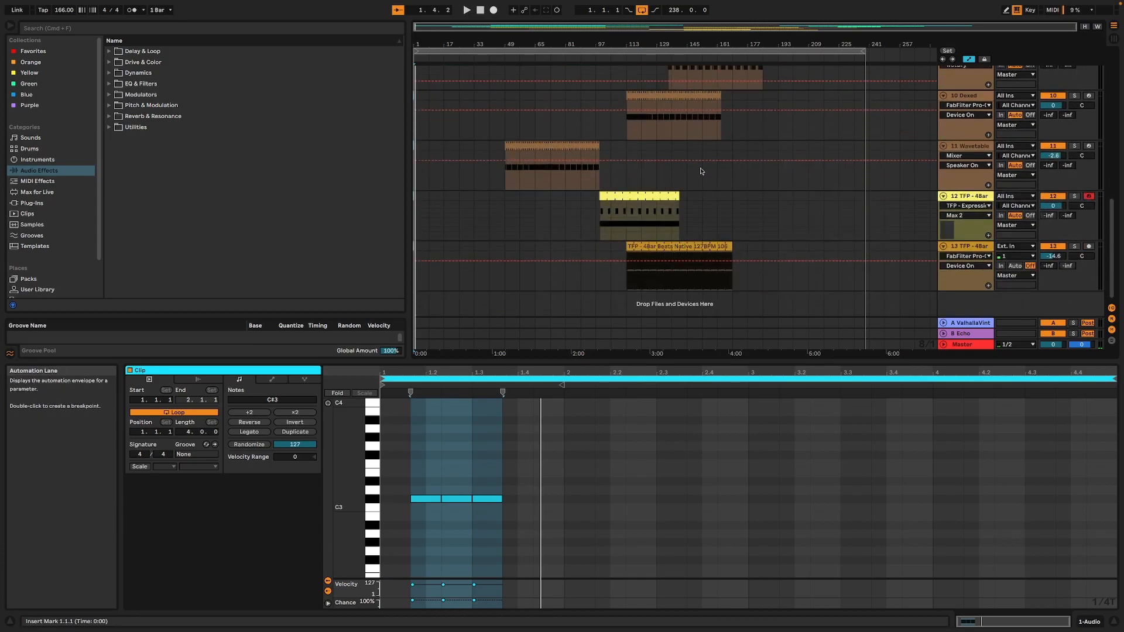
scroll(481, 168, "up", 6)
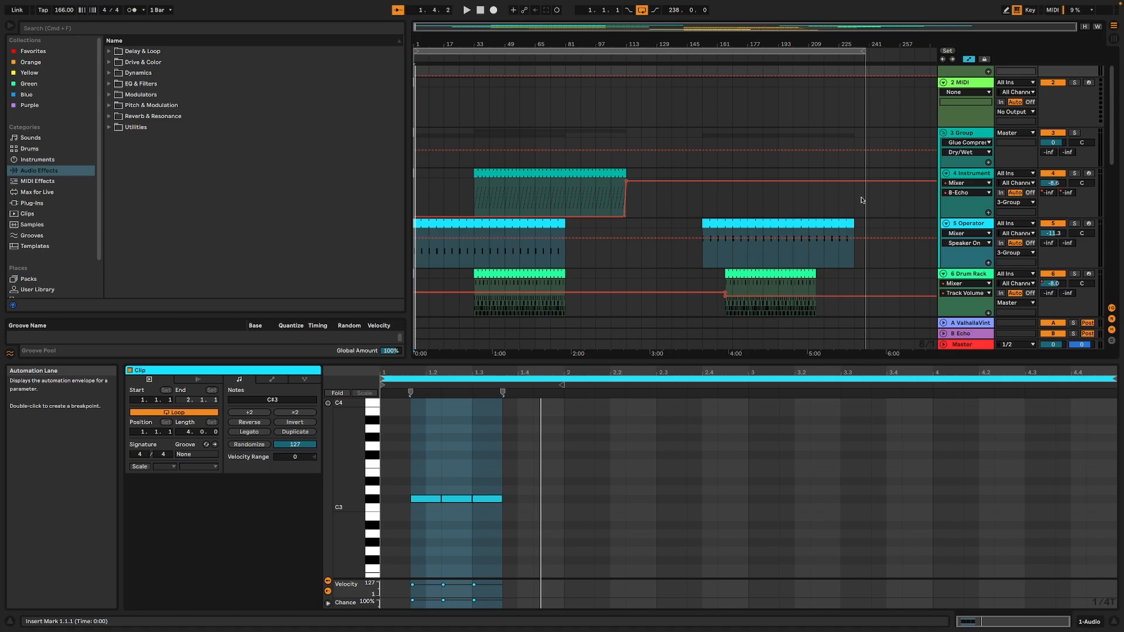
Display the 7 Drum Rack track's Auto Filter automation and look over the remaining tracks in the later section
left_click_drag(769, 44, 770, 61)
scroll(777, 157, "down", 5)
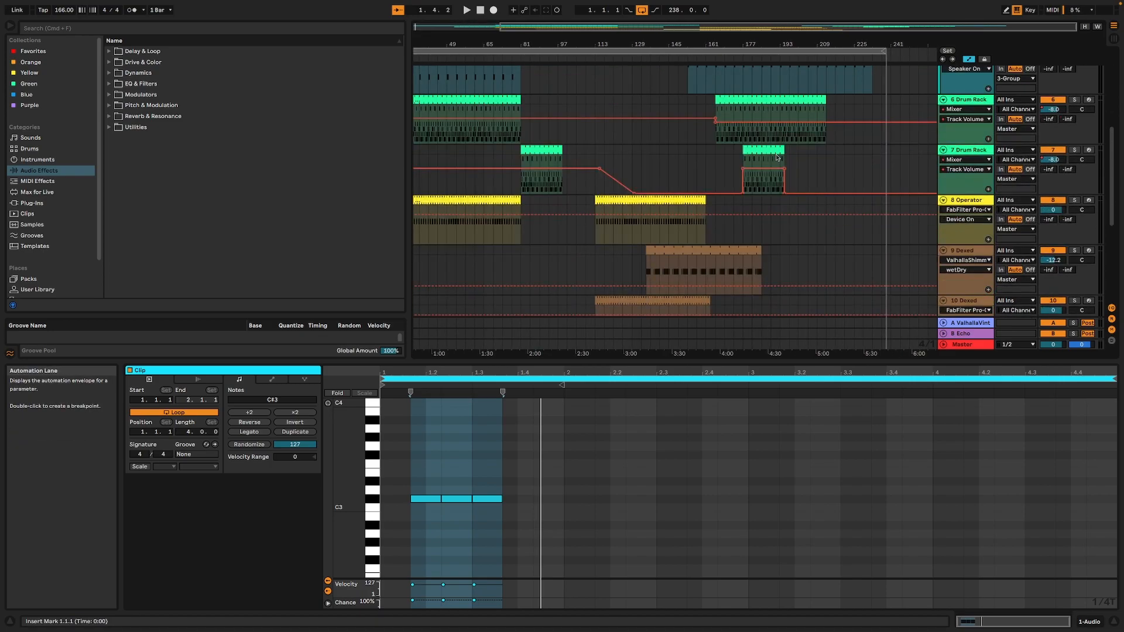
left_click(967, 173)
left_click(967, 170)
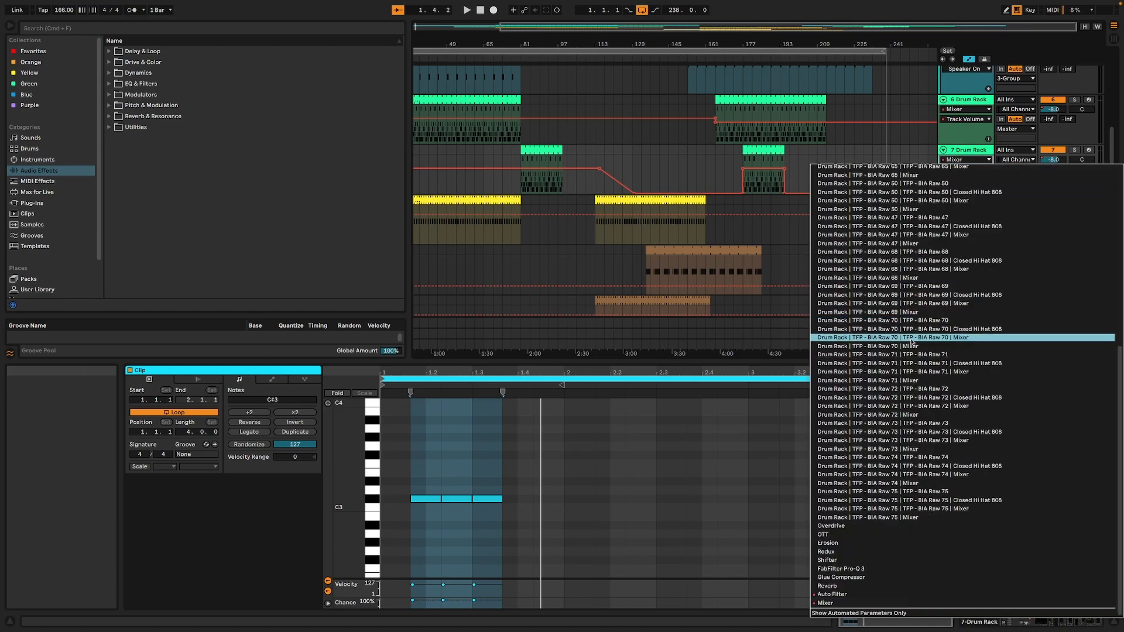
left_click(907, 595)
scroll(644, 208, "down", 5)
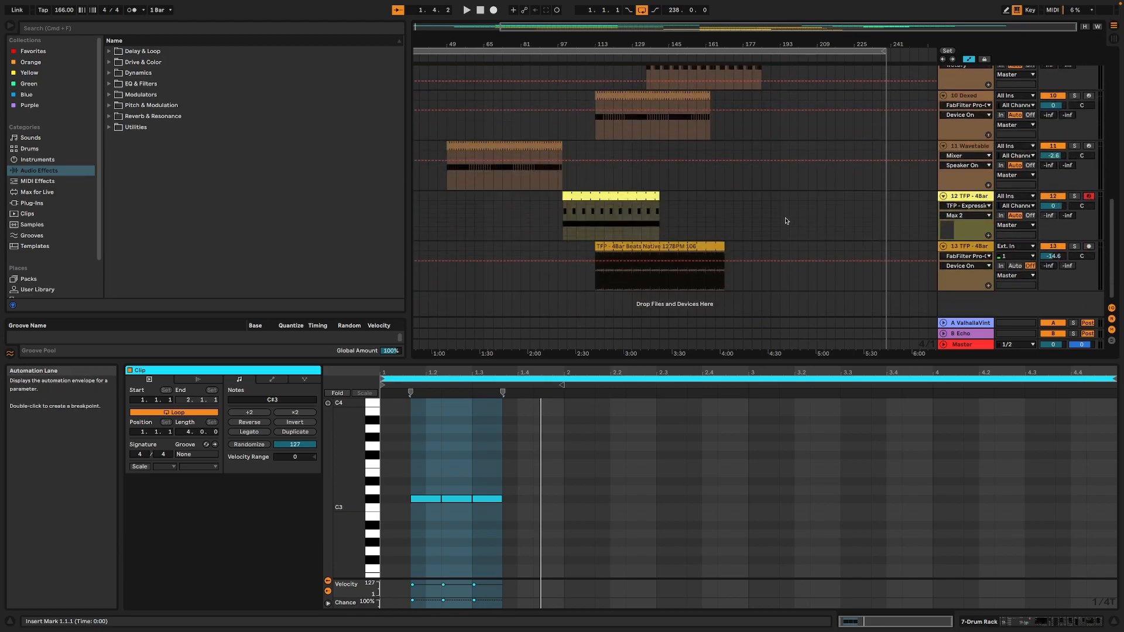
scroll(785, 220, "up", 10)
mouse_move(38, 3)
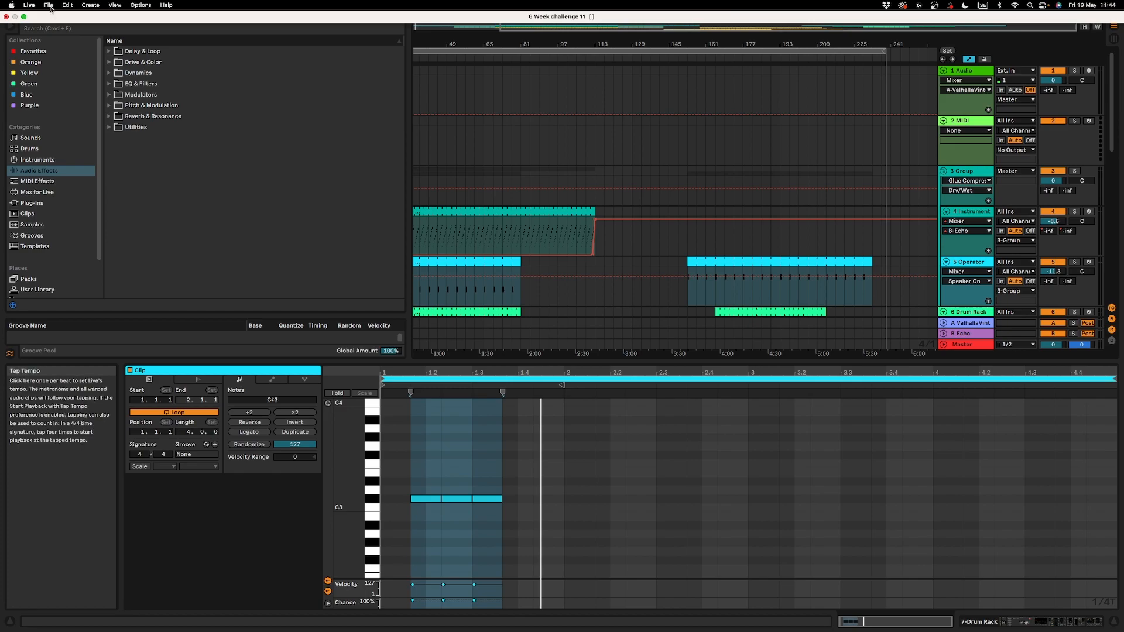
left_click(49, 6)
left_click(66, 29)
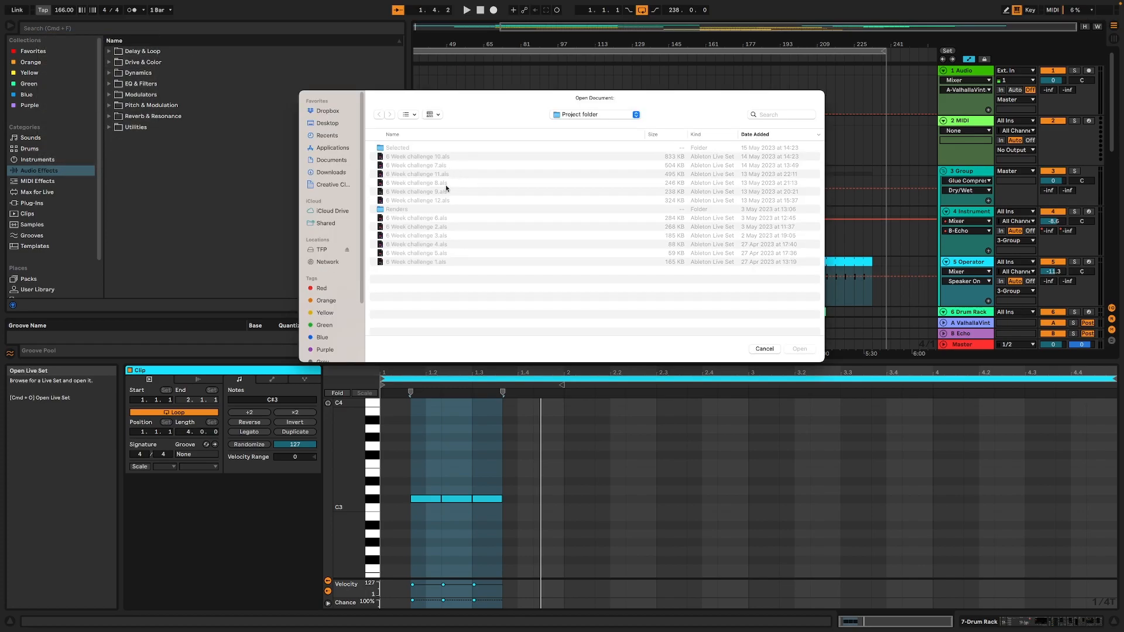
left_click(444, 201)
left_click(797, 350)
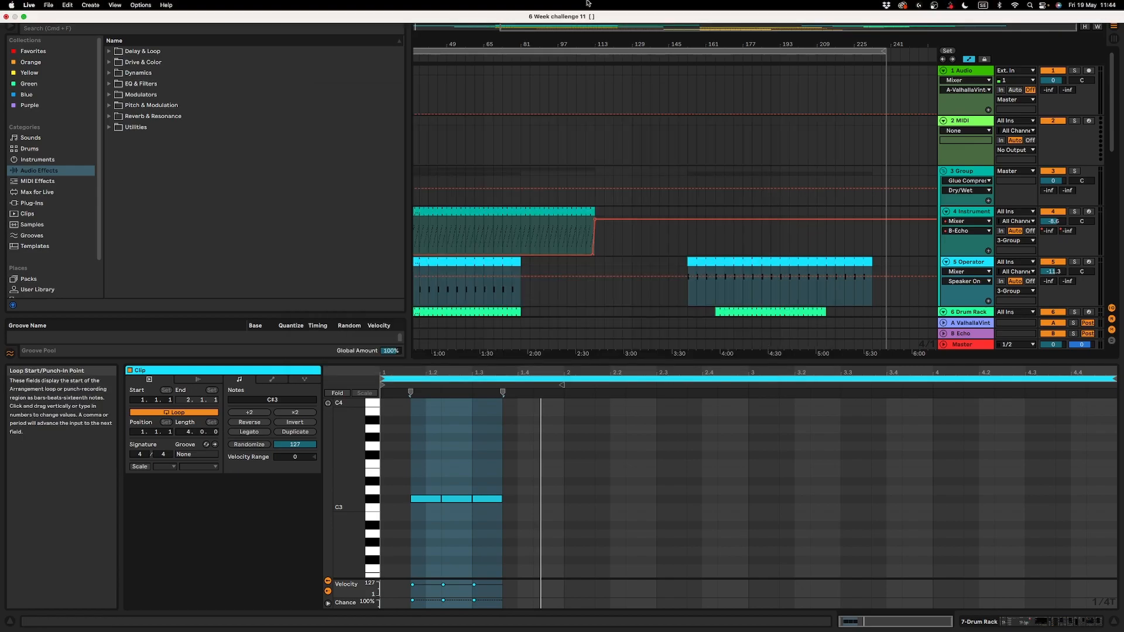
Open the Live Set 6 Week challenge 12.als, discarding the changes to the current set
left_click(48, 5)
left_click(64, 28)
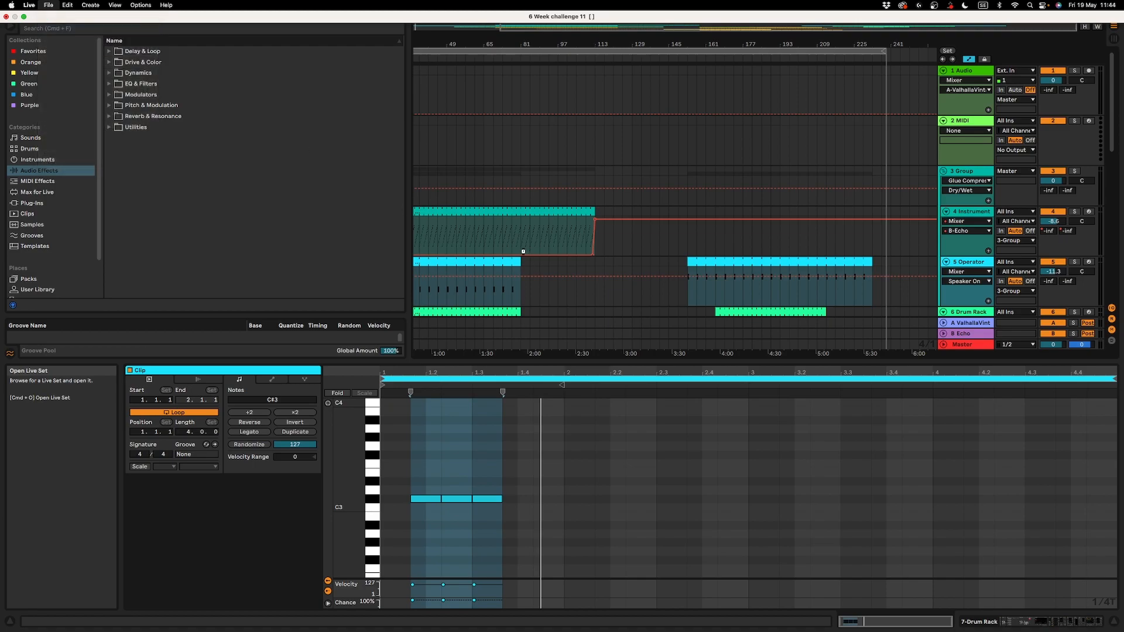
left_click(439, 201)
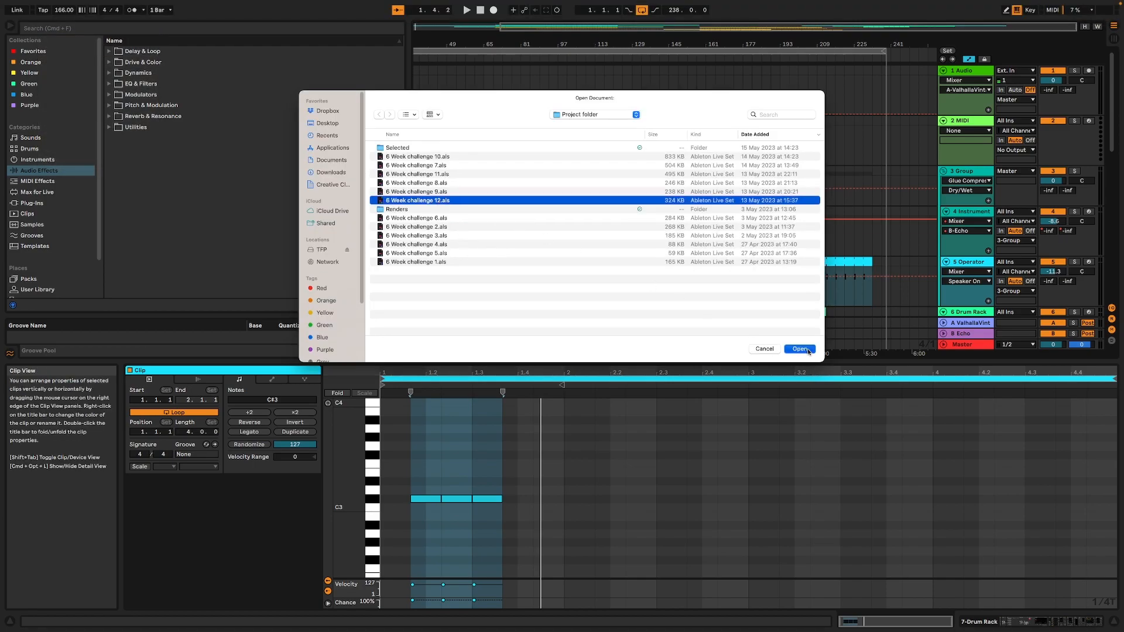
left_click(799, 348)
left_click(477, 334)
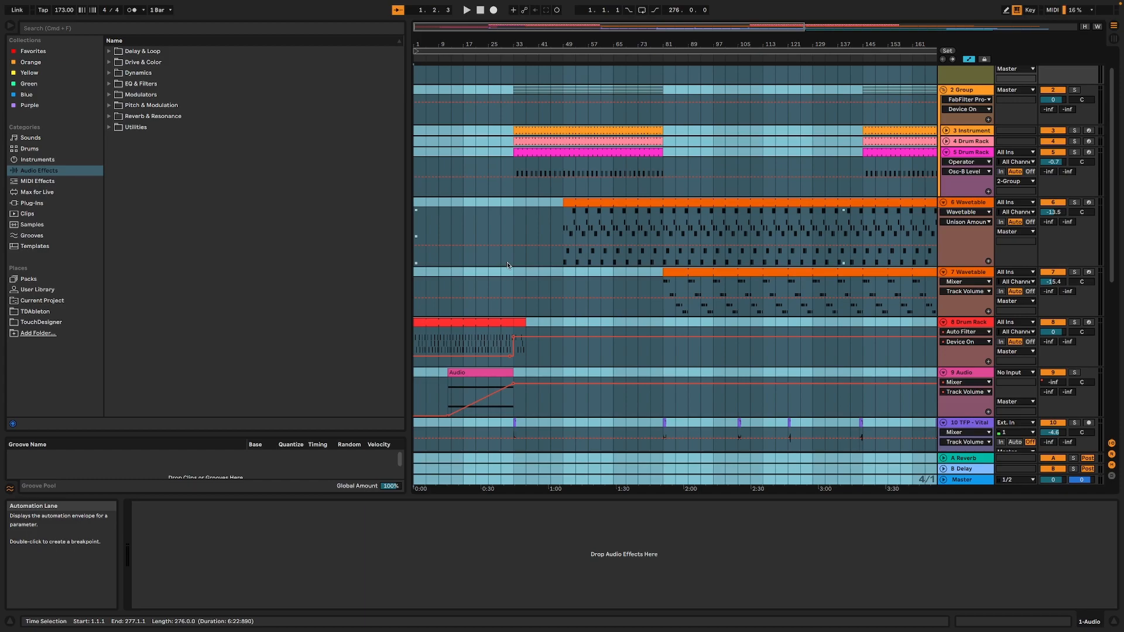
Fit the whole arrangement in view and review its tracks from 1 Audio down to the TFP - Loops track
mouse_move(468, 4)
scroll(582, 190, "up", 2)
double_click(578, 27)
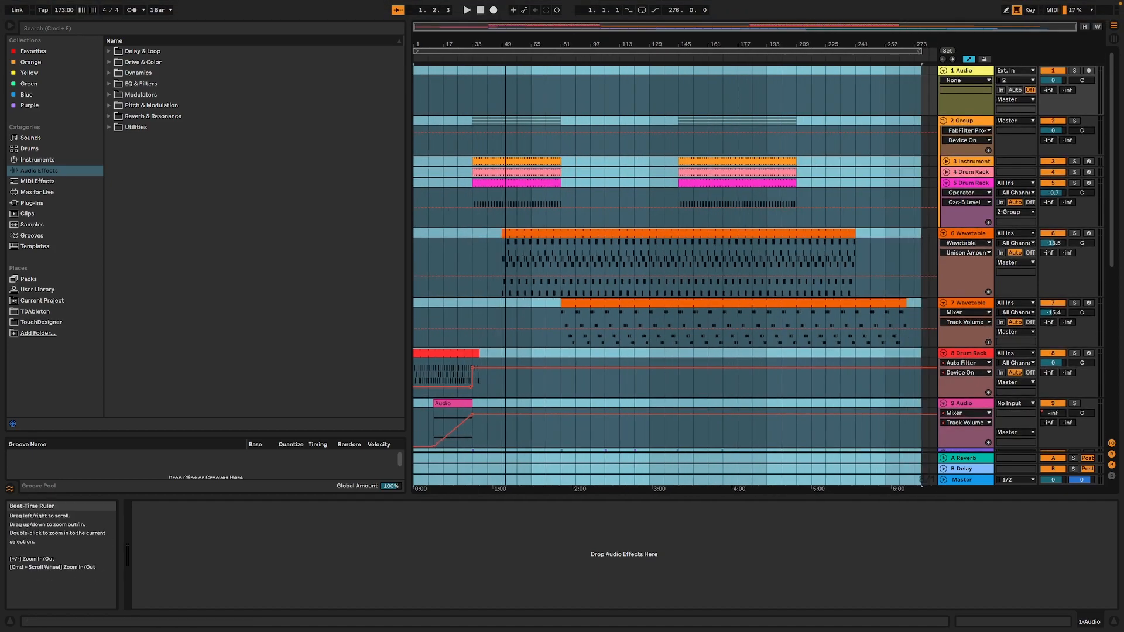
scroll(571, 264, "down", 8)
scroll(568, 270, "down", 10)
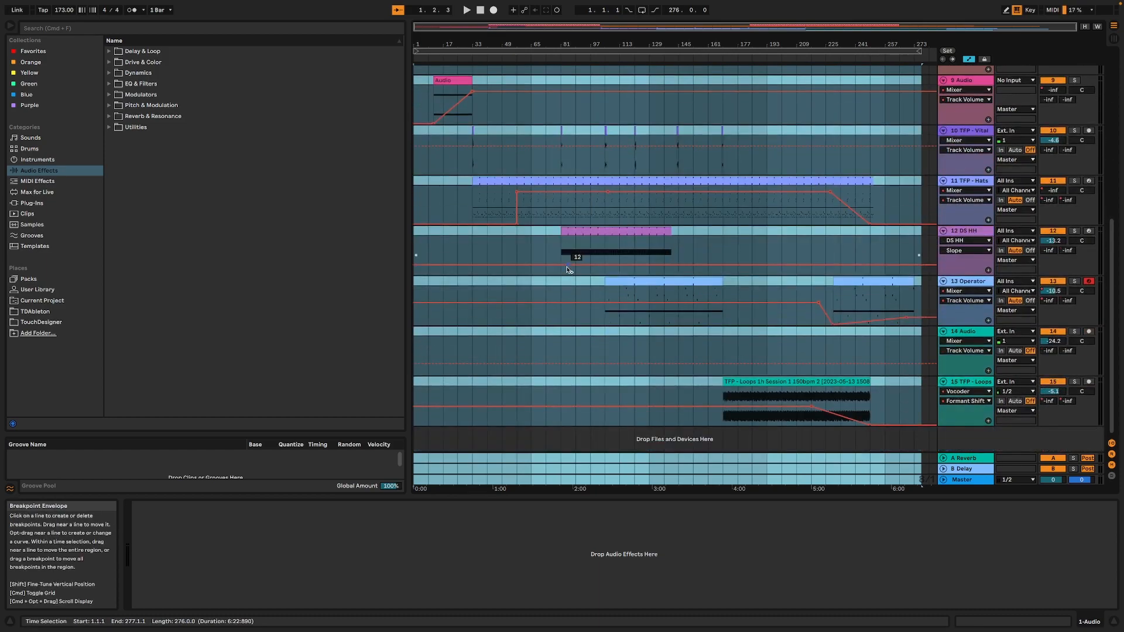
scroll(567, 270, "up", 15)
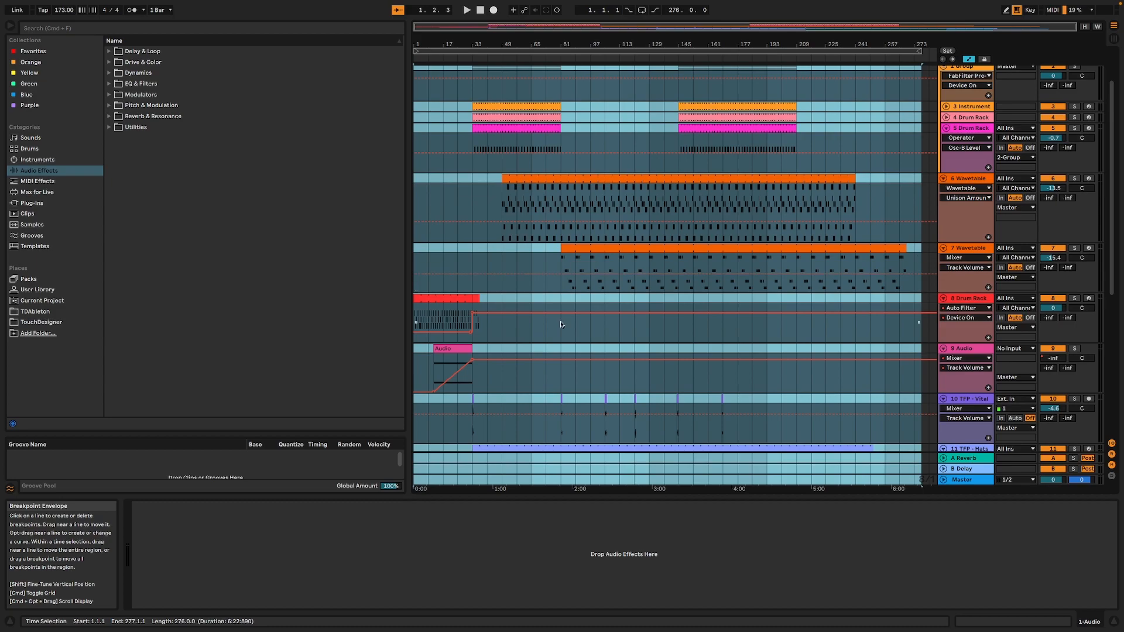
scroll(562, 325, "up", 1)
scroll(572, 400, "down", 15)
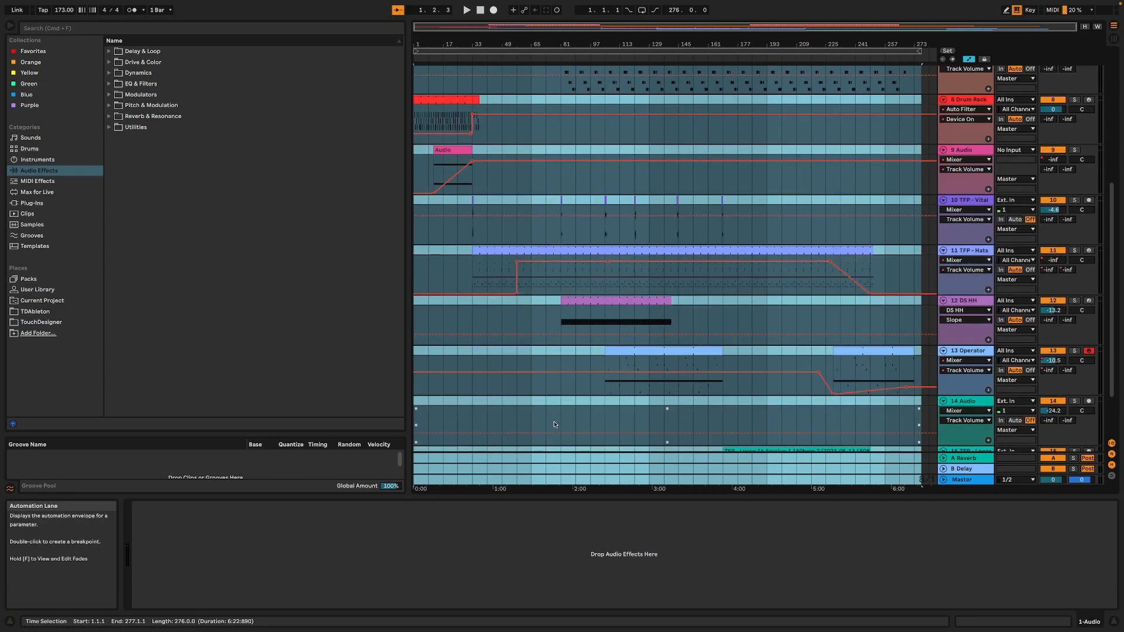
Examine the middle tracks and take a closer look at the TFP - Vital, Hats, DS HH and Operator entries around bars 69 to 129
scroll(550, 416, "up", 9)
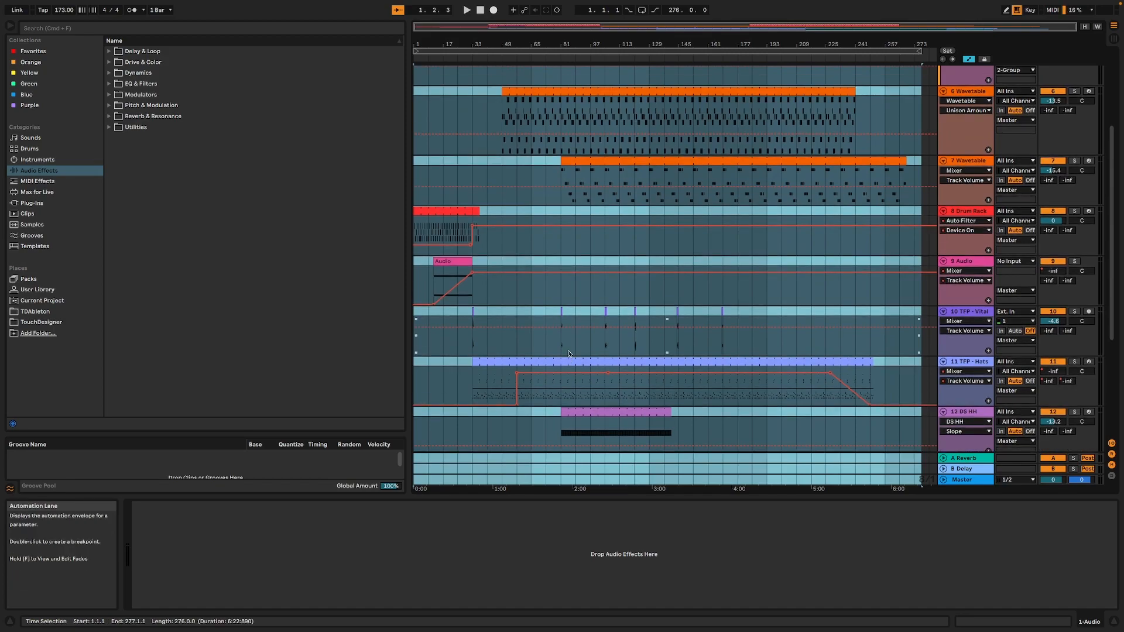
scroll(570, 357, "up", 3)
scroll(580, 366, "down", 2)
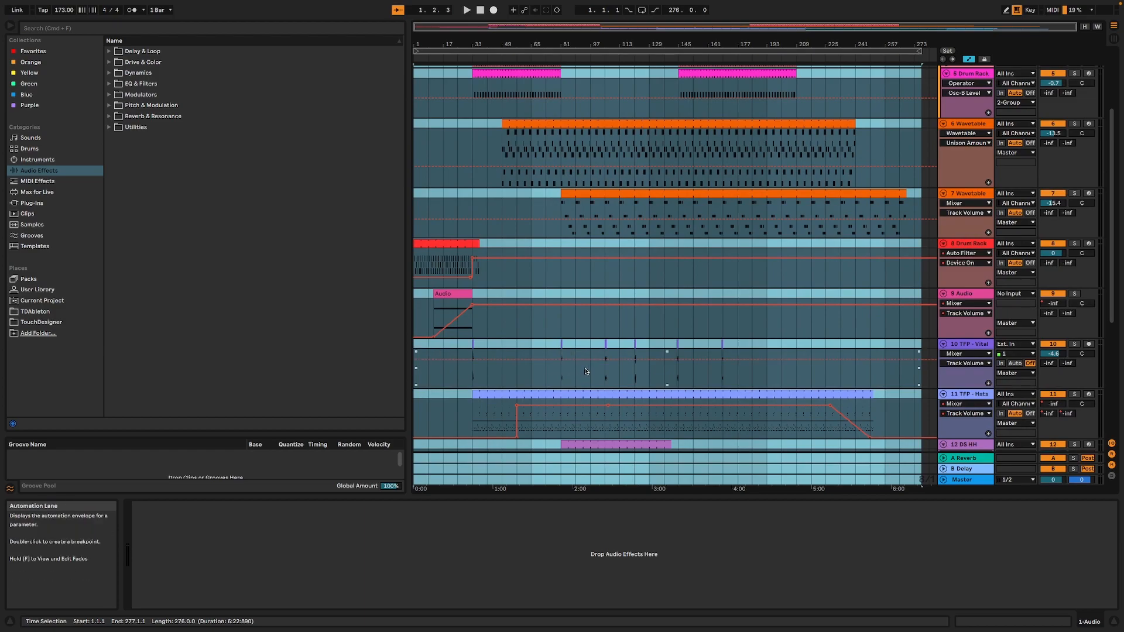
scroll(644, 377, "down", 5)
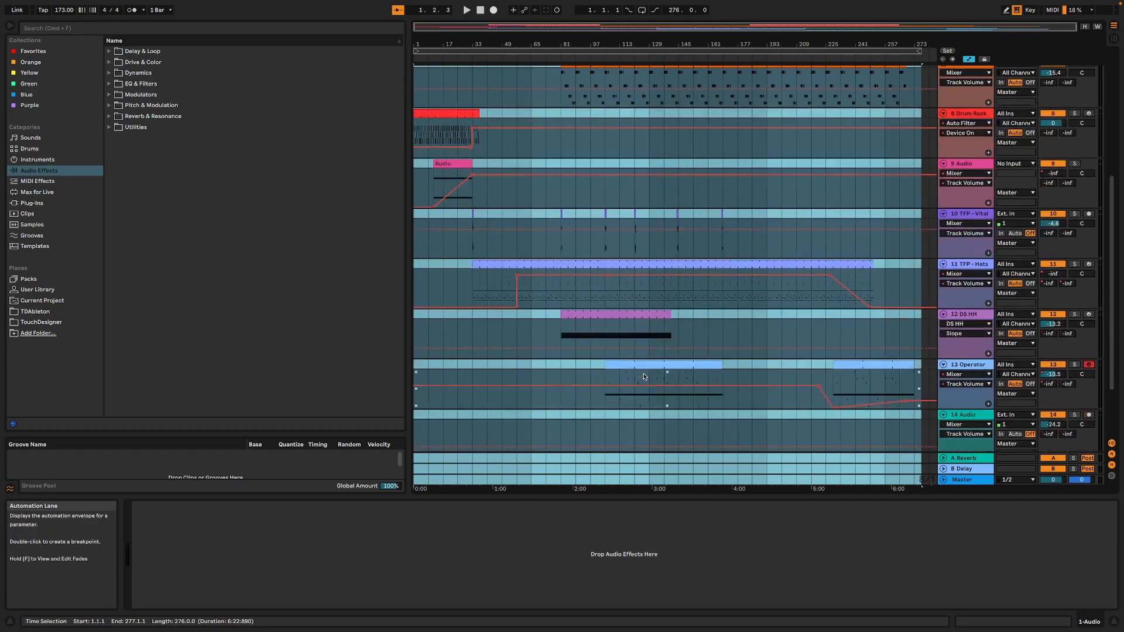
left_click_drag(571, 45, 571, 97)
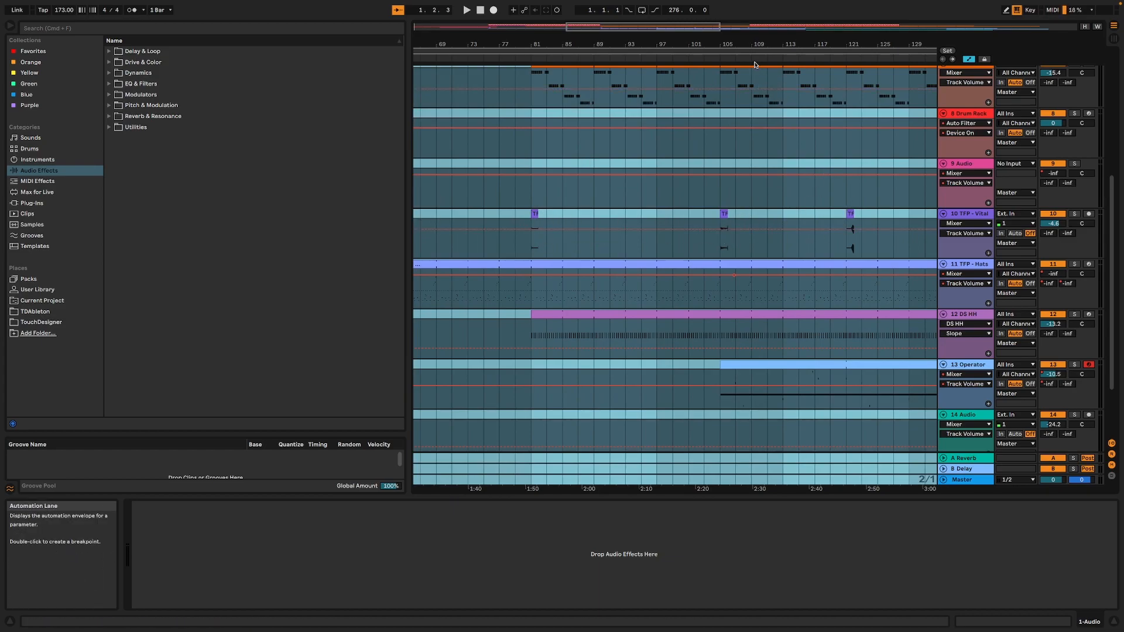
left_click_drag(611, 59, 611, 48)
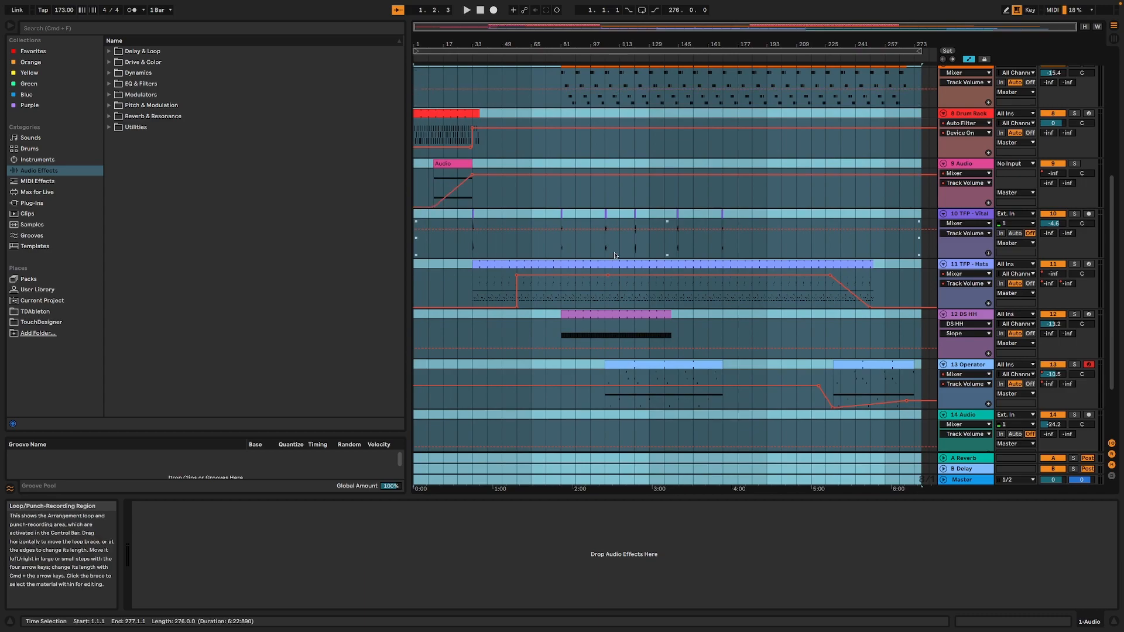
Look over the upper tracks again, including the group's two sections, both Wavetables and the opening Drum Rack and Audio automation
scroll(614, 256, "up", 5)
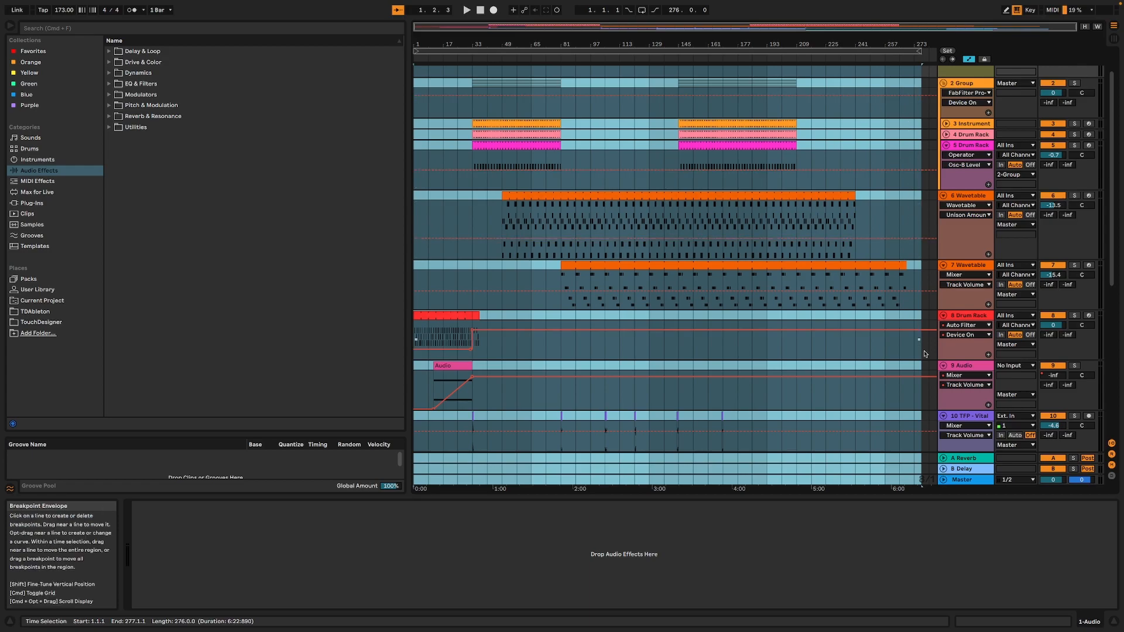
scroll(678, 352, "down", 3)
scroll(662, 345, "up", 5)
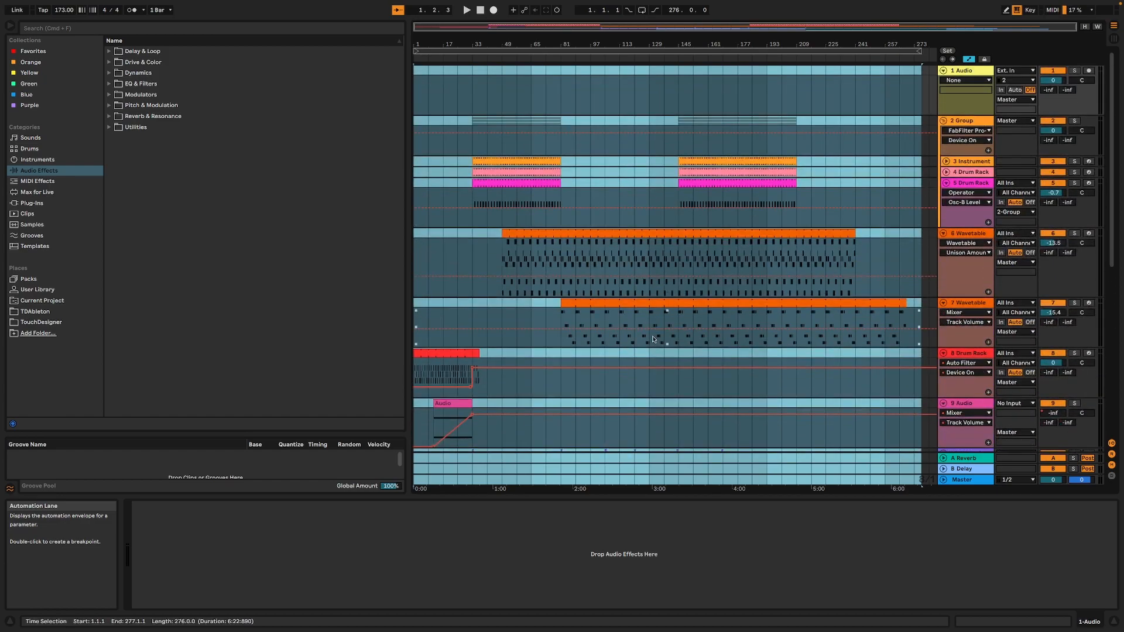